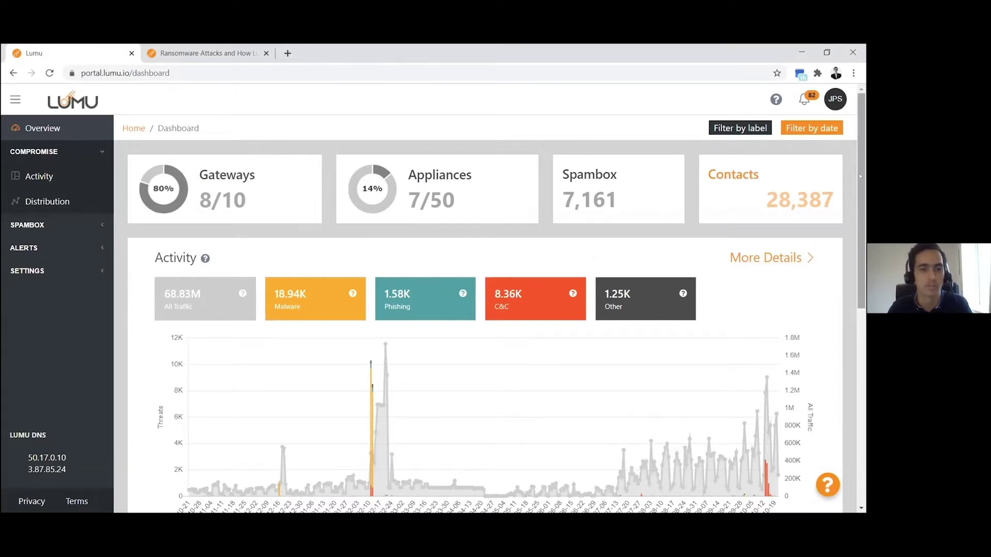
Filter the dashboard by date to the last 30 days.
drag(860, 176, 860, 176)
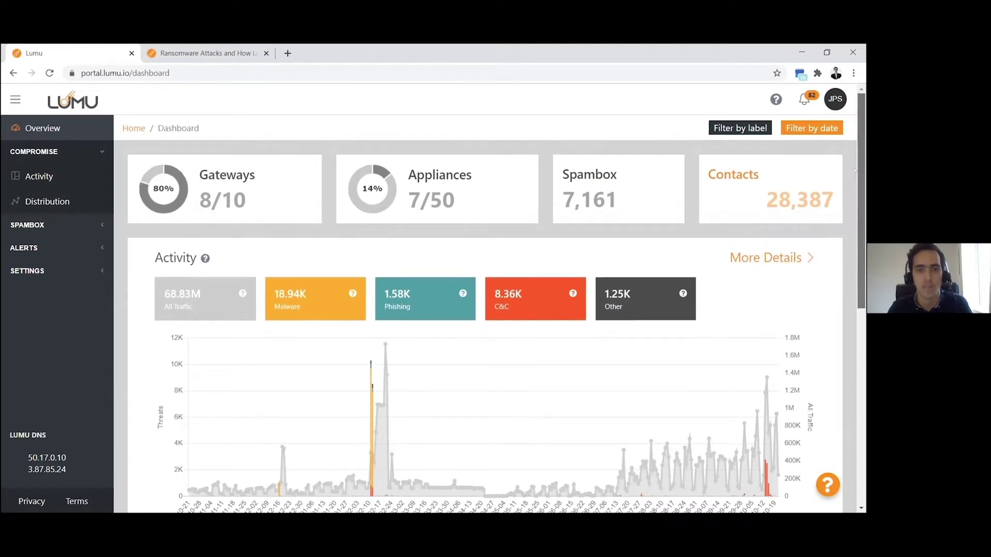
click(798, 128)
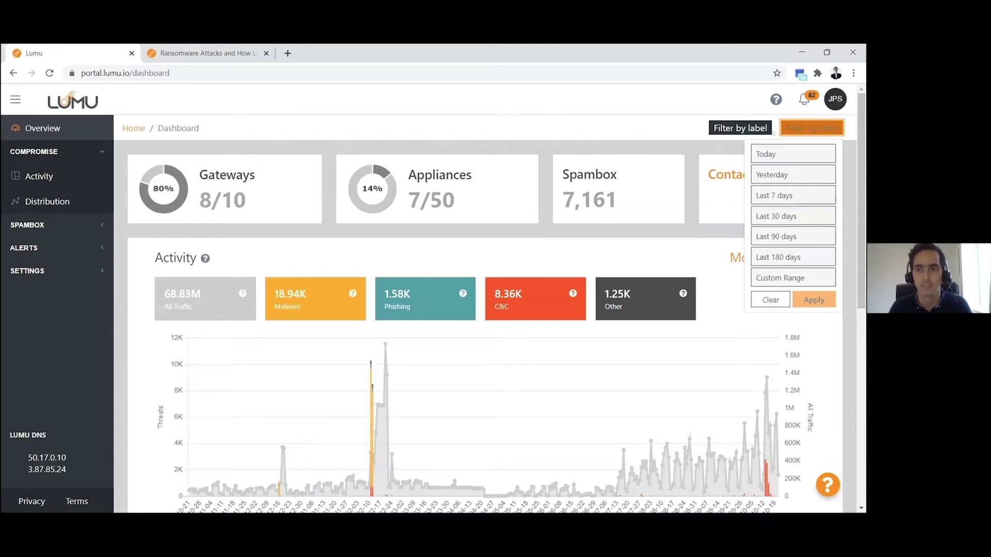
click(776, 216)
click(805, 300)
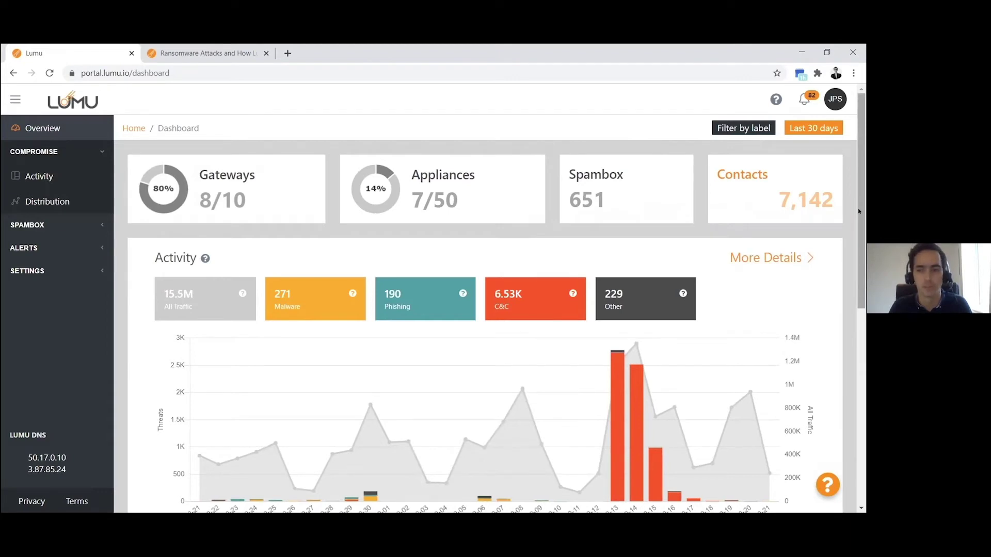
Examine the Activity section's threat categories and daily chart, checking the threat breakdown for 2020-10-13.
scroll(751, 227, down, 1)
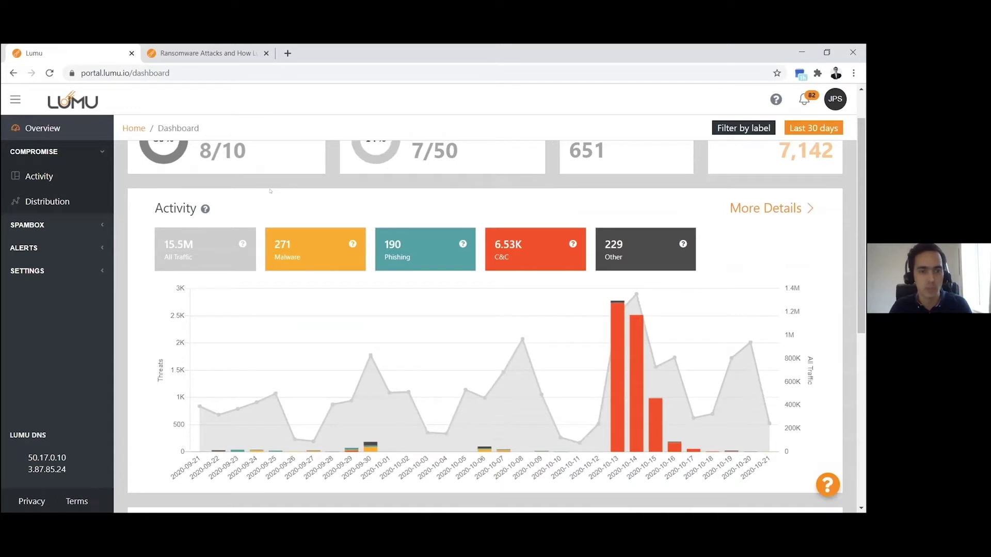
mouse_move(202, 210)
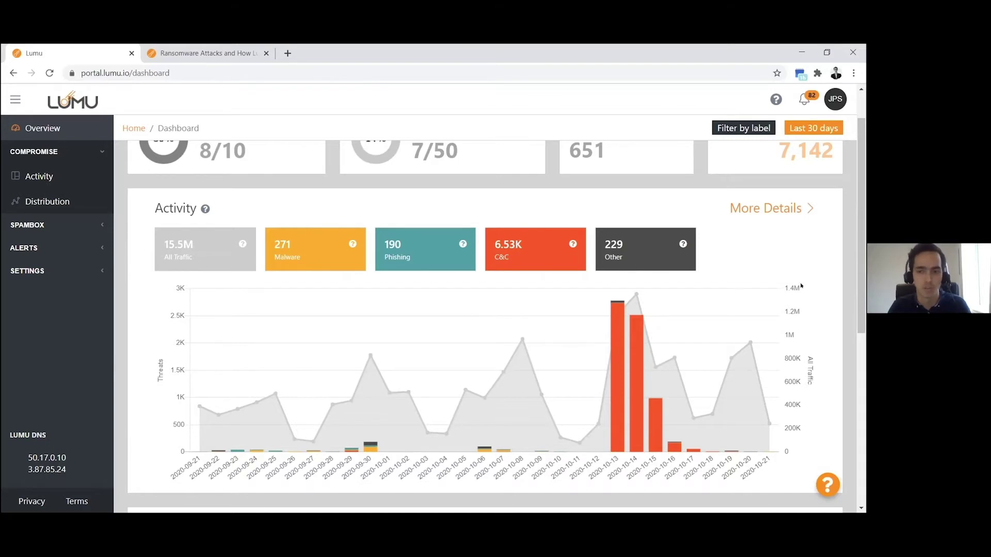
drag(859, 284, 859, 294)
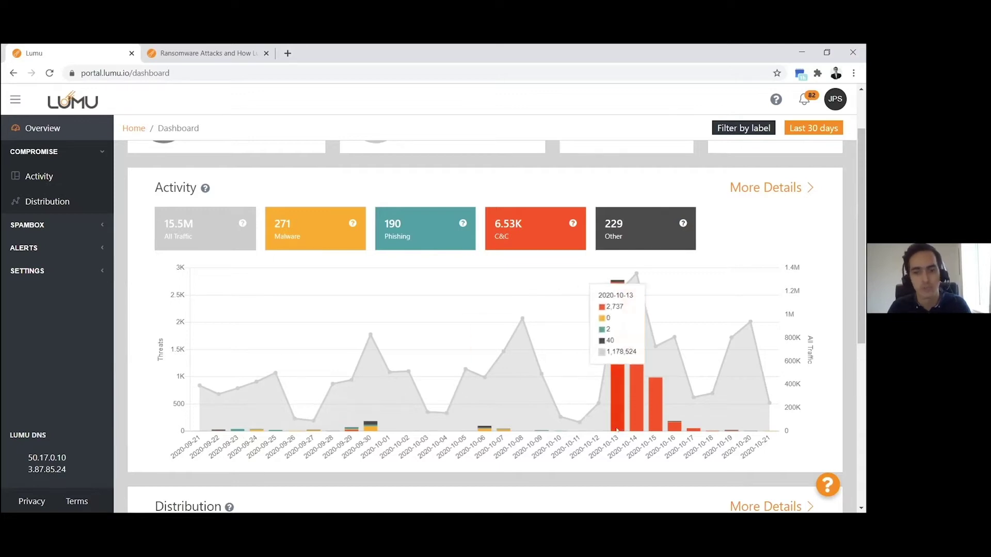
mouse_move(592, 427)
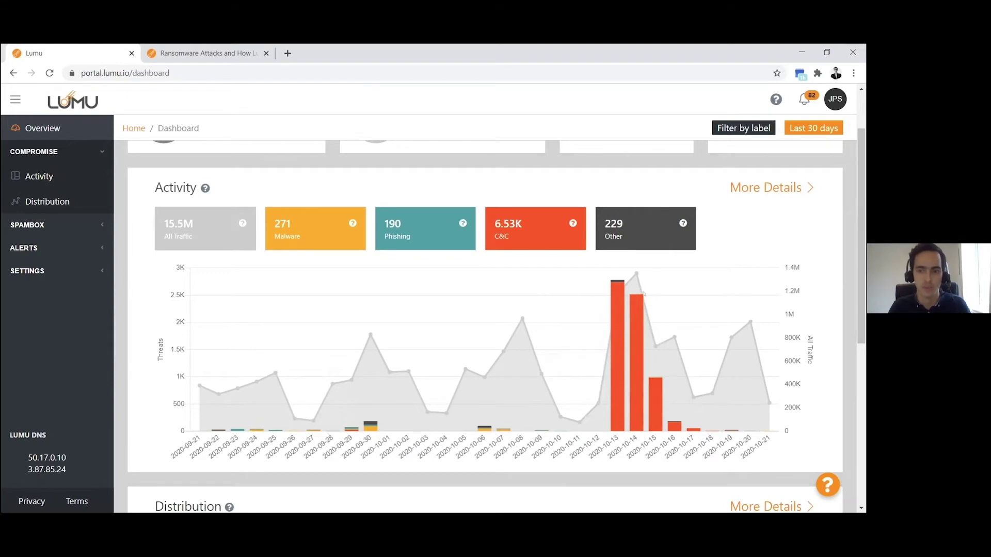
mouse_move(613, 318)
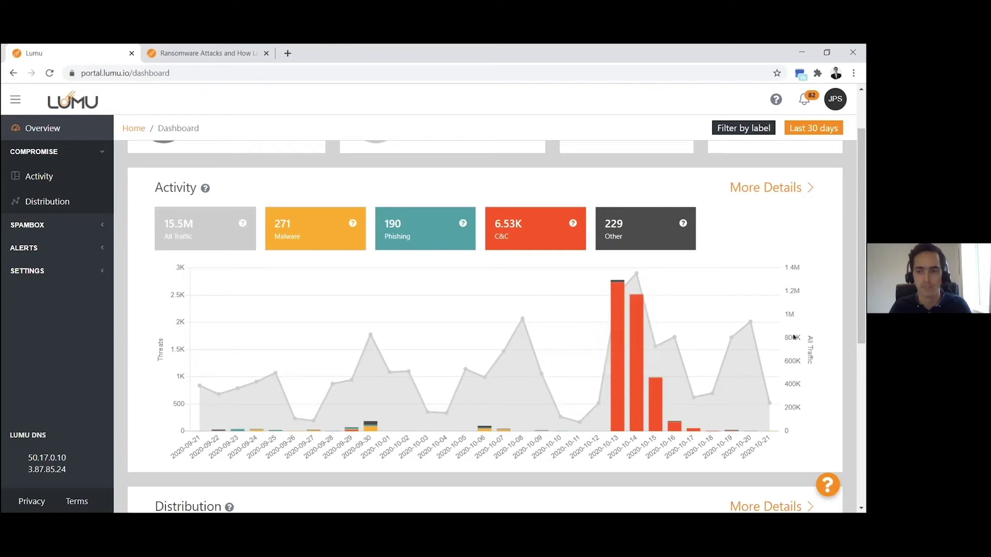
Review the dashboard's Distribution section, expand the Lumu Inc circle into its label groups, and compare it with the Activity chart.
drag(858, 290, 852, 465)
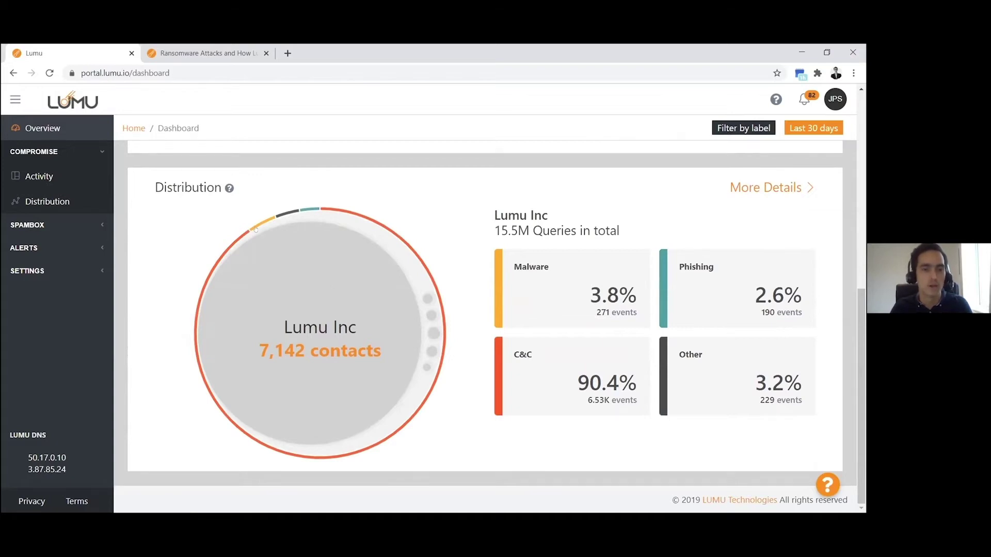
mouse_move(230, 189)
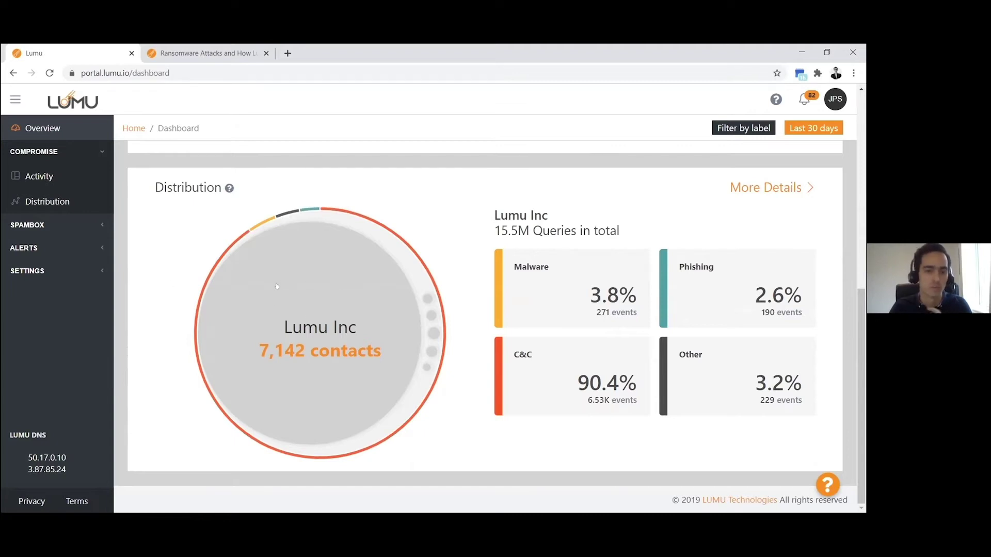
click(317, 292)
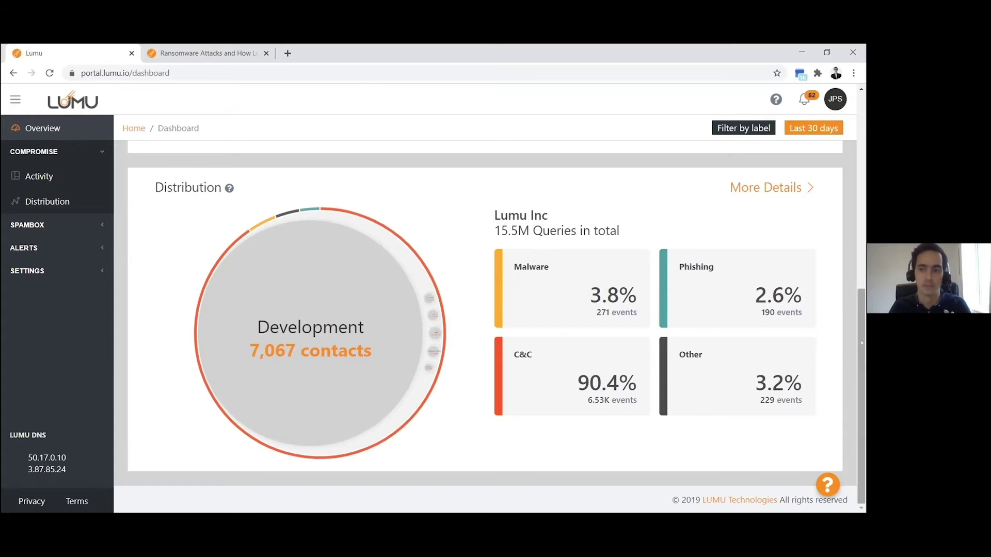
scroll(657, 271, up, 5)
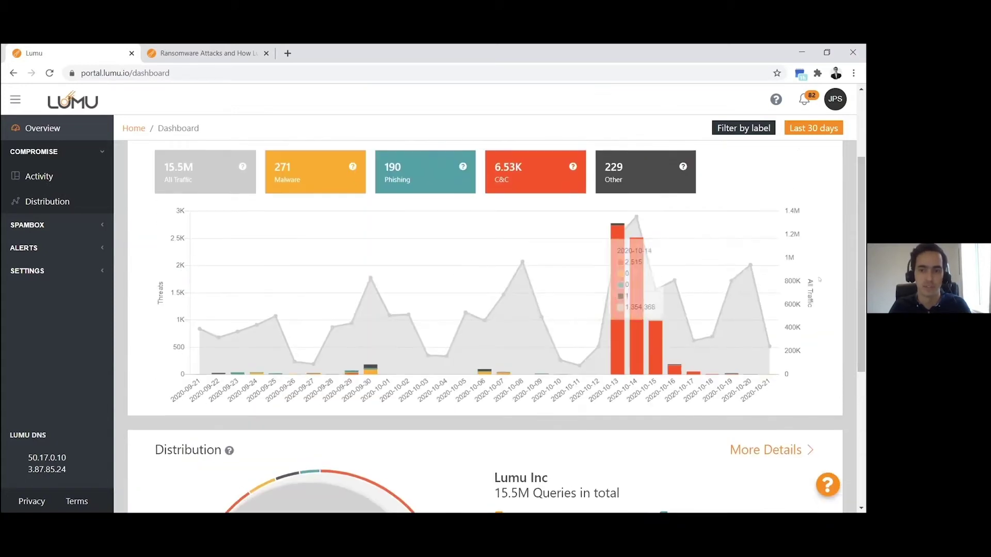
drag(859, 322, 858, 326)
scroll(858, 326, down, 4)
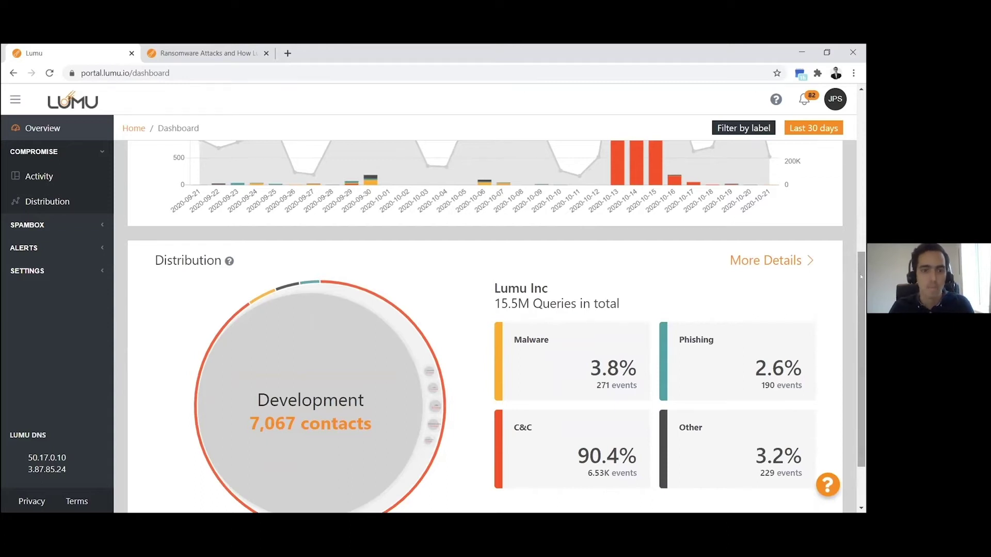
drag(860, 277, 322, 306)
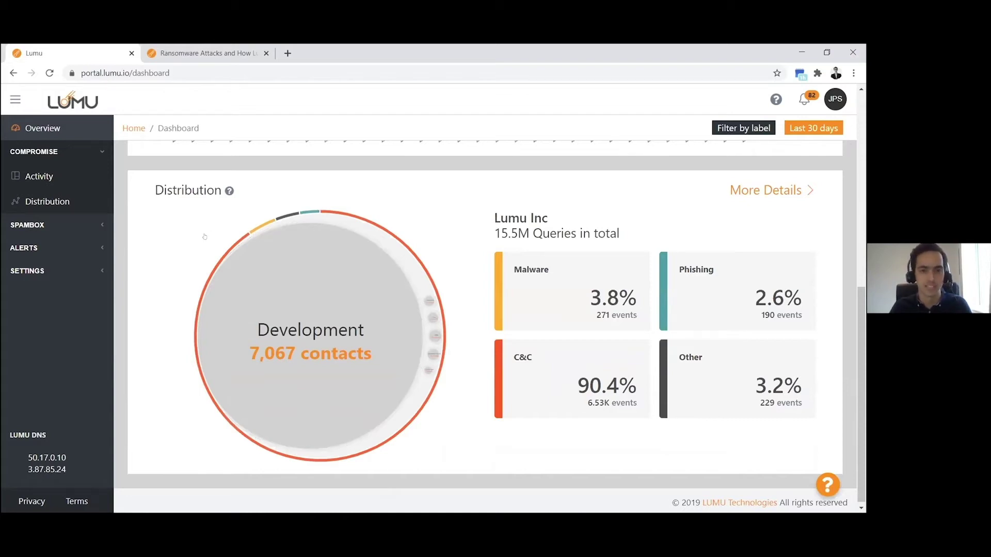
Open the label settings and look through the custom network labels.
click(84, 276)
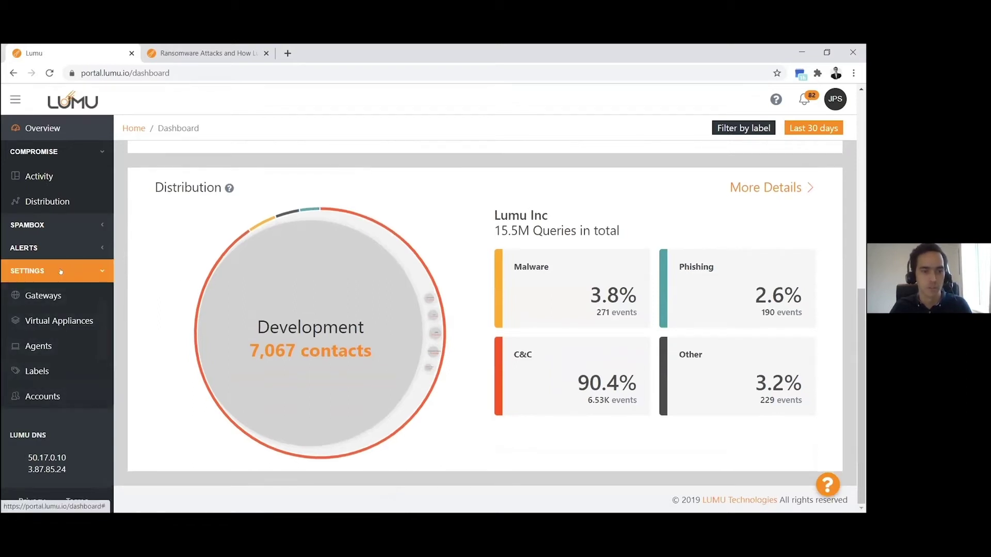
click(46, 370)
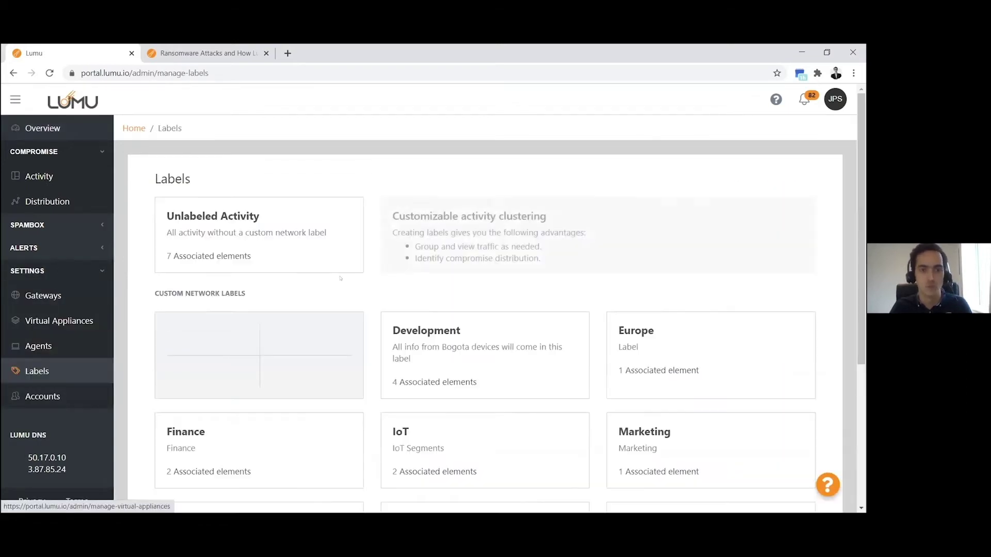
scroll(421, 262, down, 1)
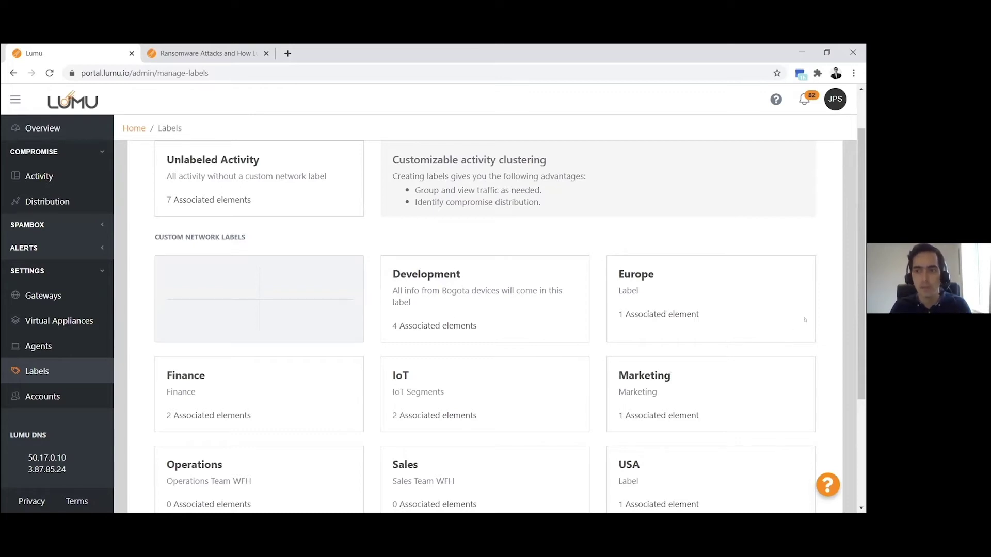
scroll(860, 310, down, 1)
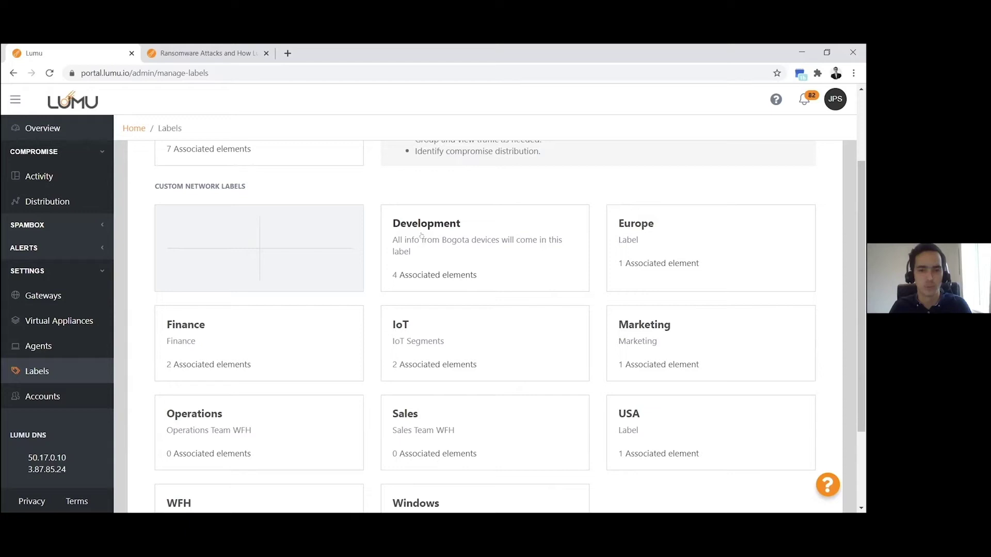
Open the Development label's details and review its associated gateways and virtual appliances.
click(439, 223)
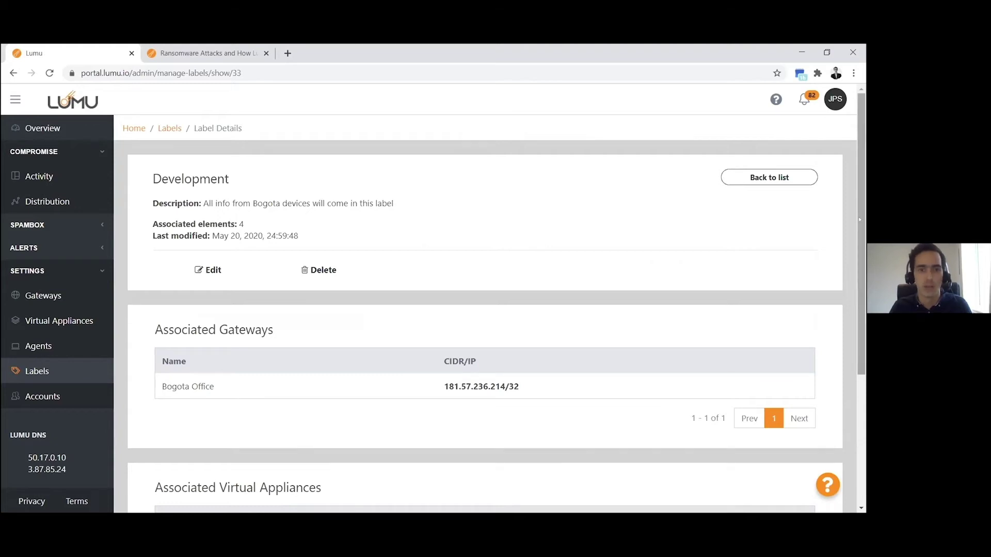
drag(861, 220, 861, 223)
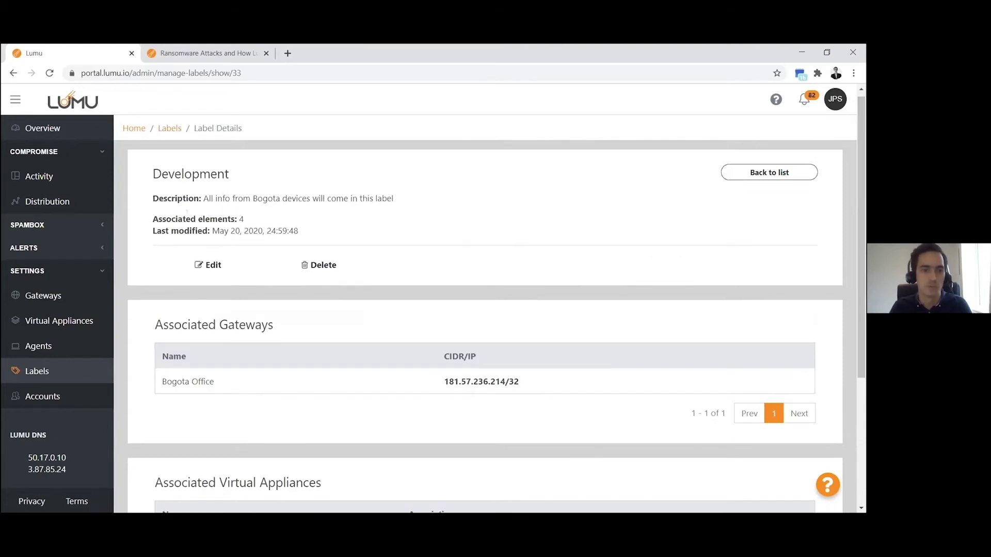
drag(858, 259, 859, 333)
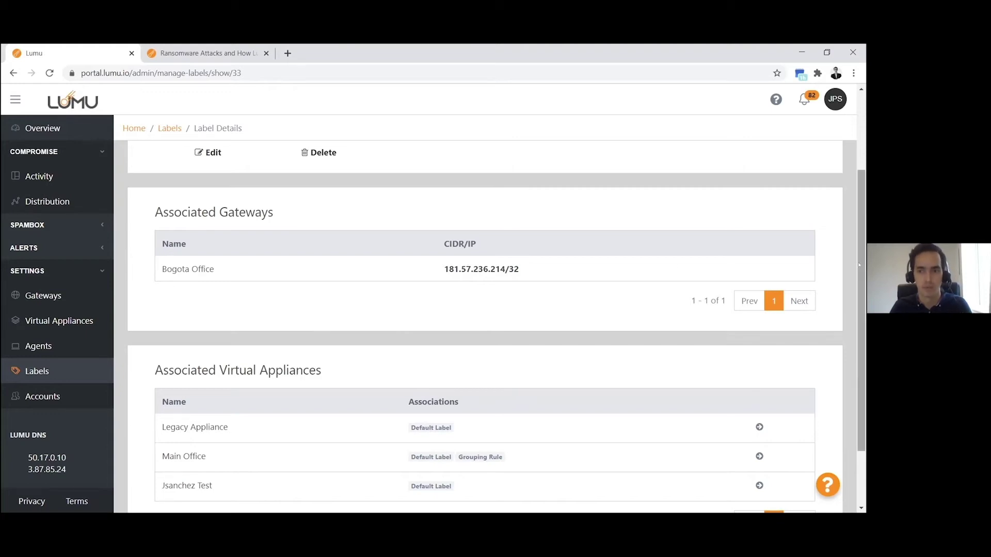
drag(859, 265, 859, 272)
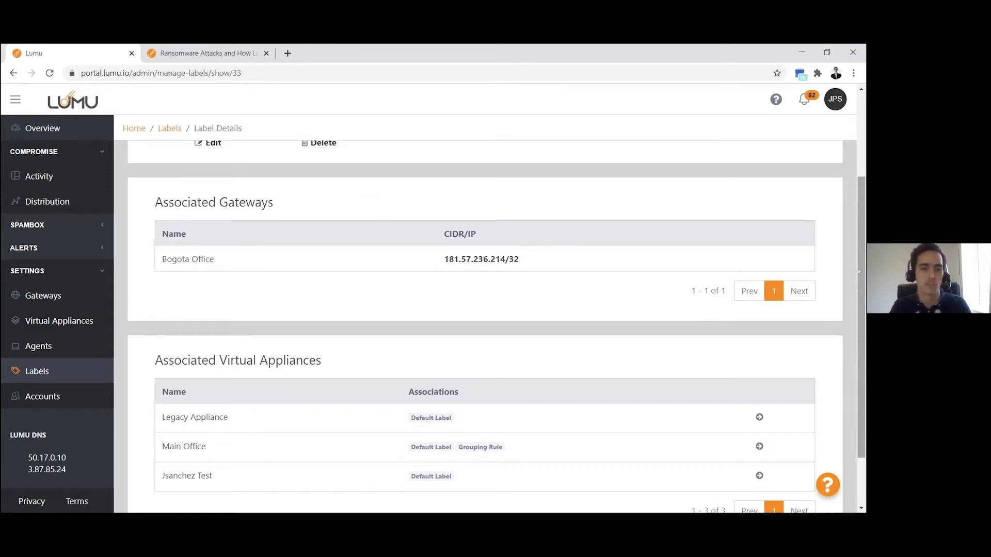
drag(859, 272, 859, 282)
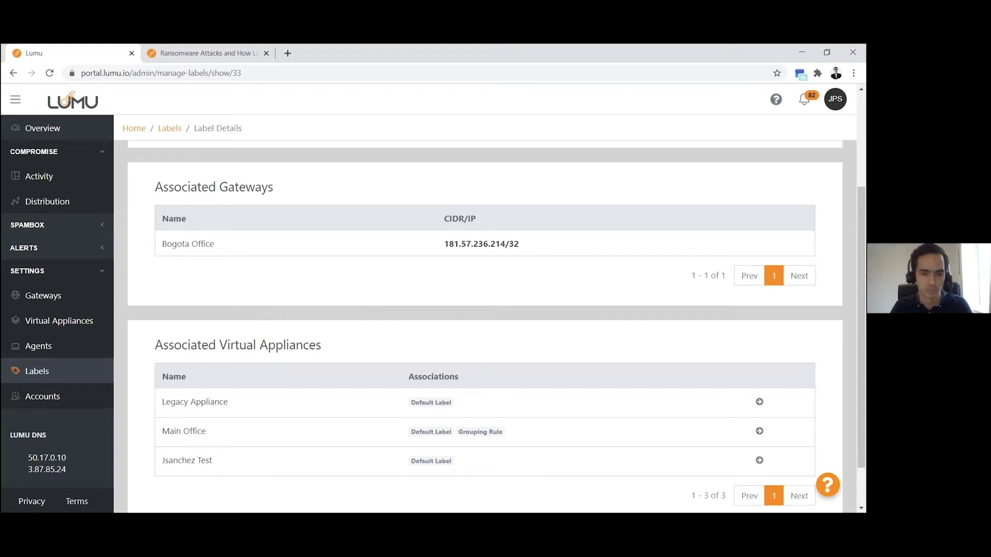
Open the Main Office virtual appliance from the Development label and review its details, configuration and additional collectors.
drag(163, 431, 259, 434)
click(432, 424)
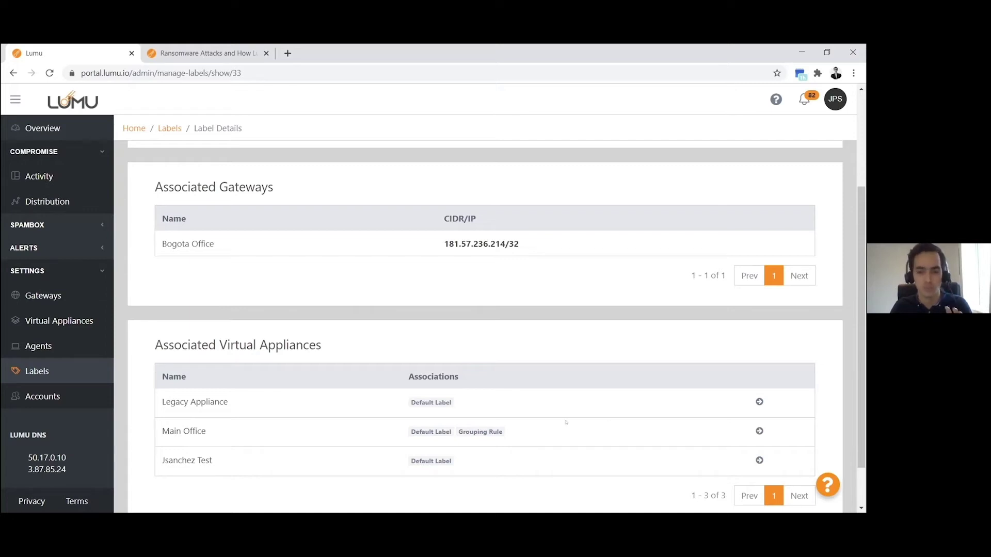
click(759, 431)
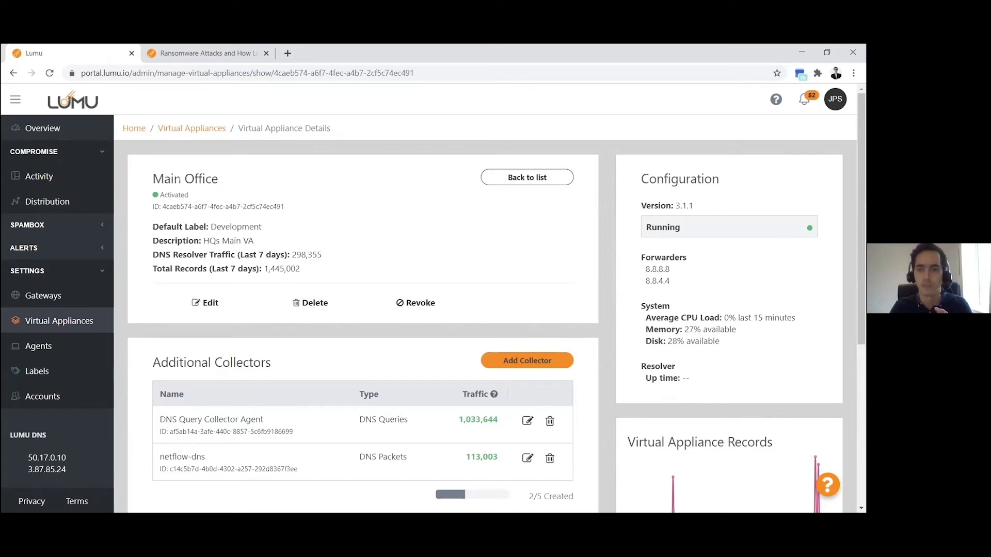
scroll(745, 270, down, 1)
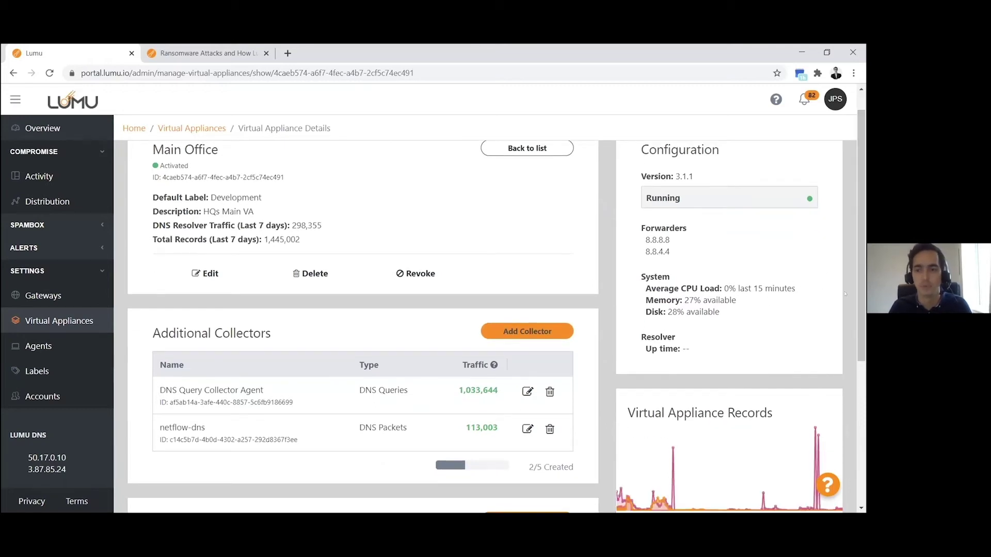
scroll(859, 291, down, 1)
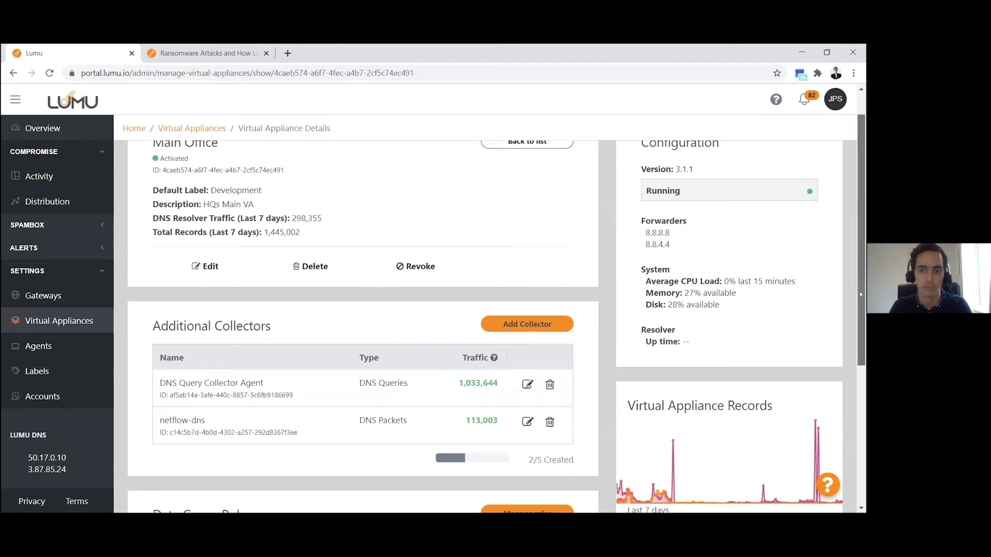
scroll(858, 317, down, 1)
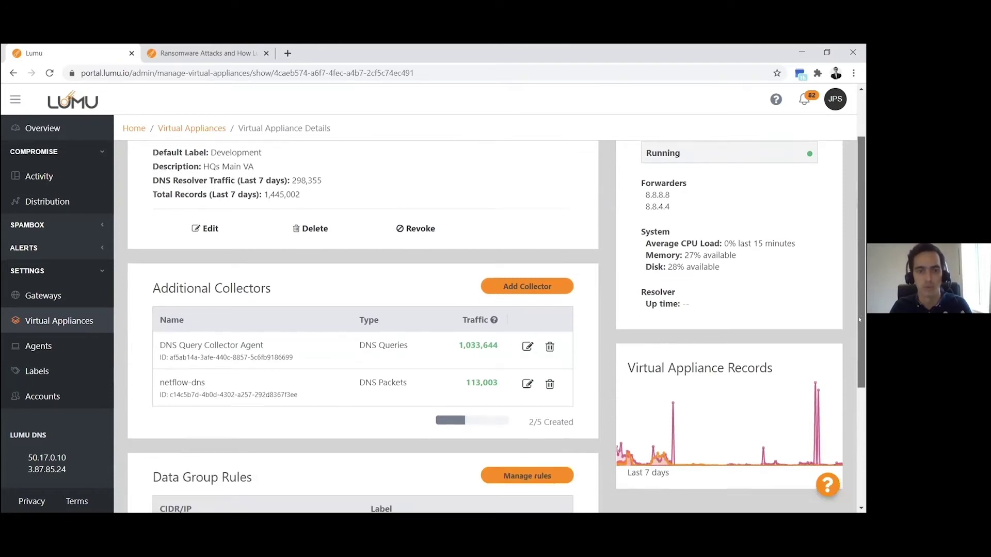
scroll(854, 350, down, 2)
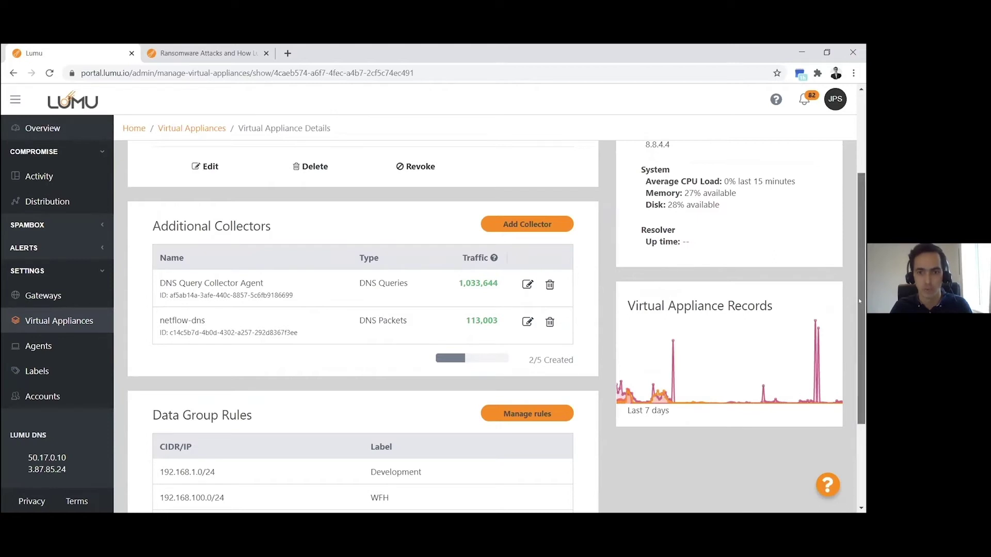
drag(858, 298, 859, 304)
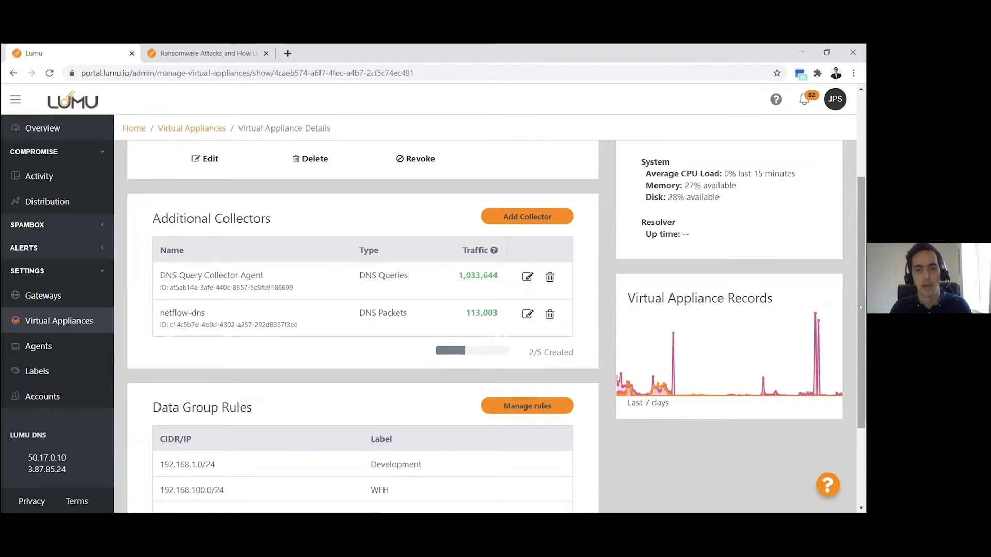
drag(900, 305, 901, 319)
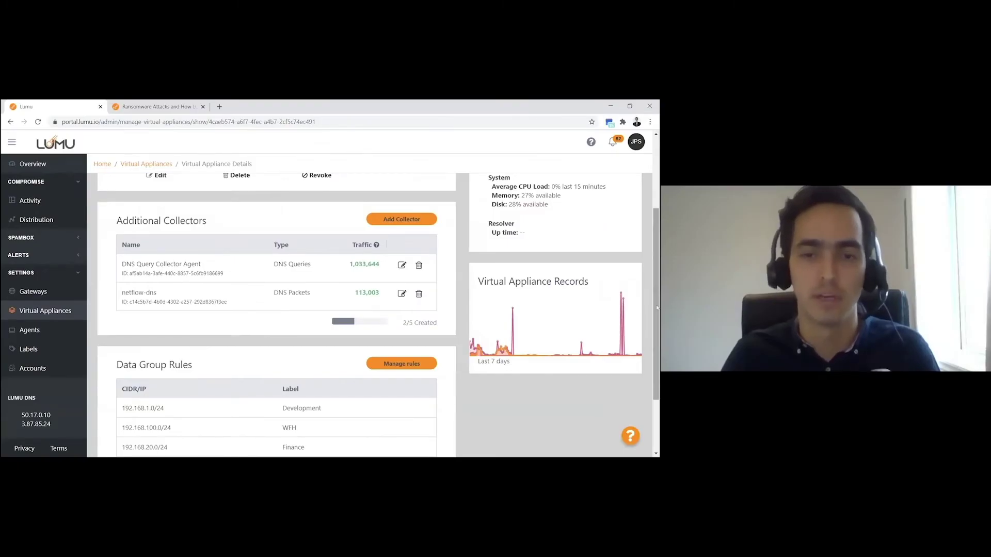
Examine the Main Office appliance's data group rules, highlighting the 192.168.1.0/24 range assigned to the Development label.
drag(655, 308, 656, 358)
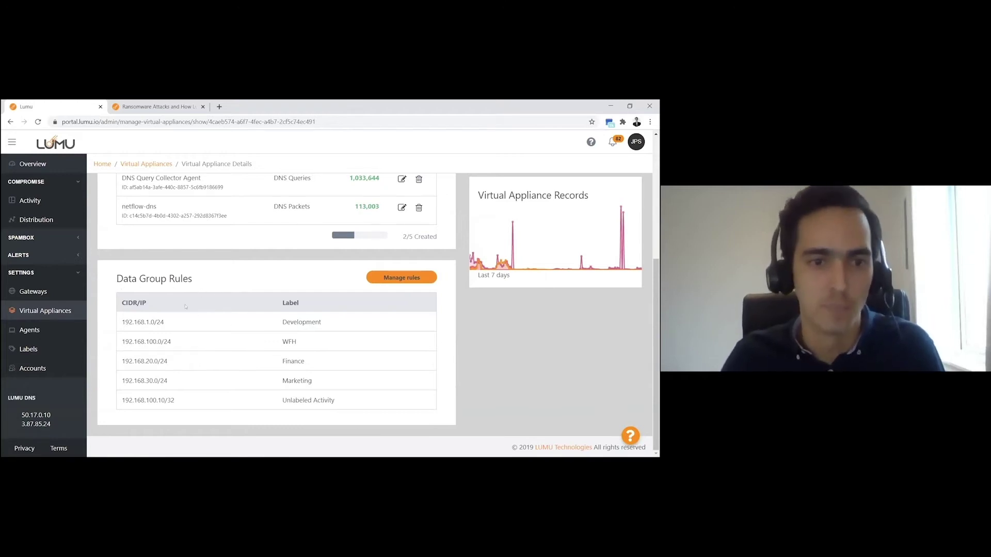
drag(122, 321, 321, 322)
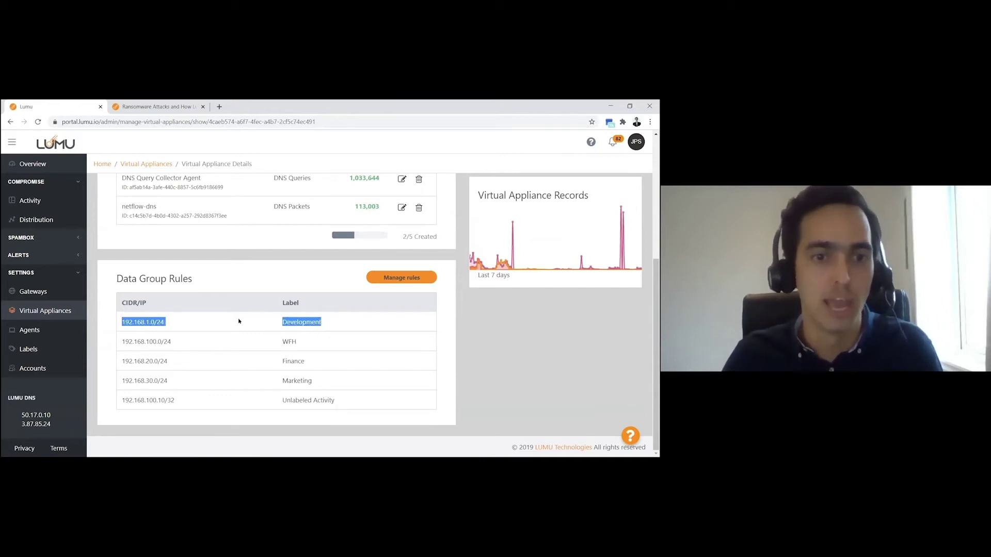
click(170, 323)
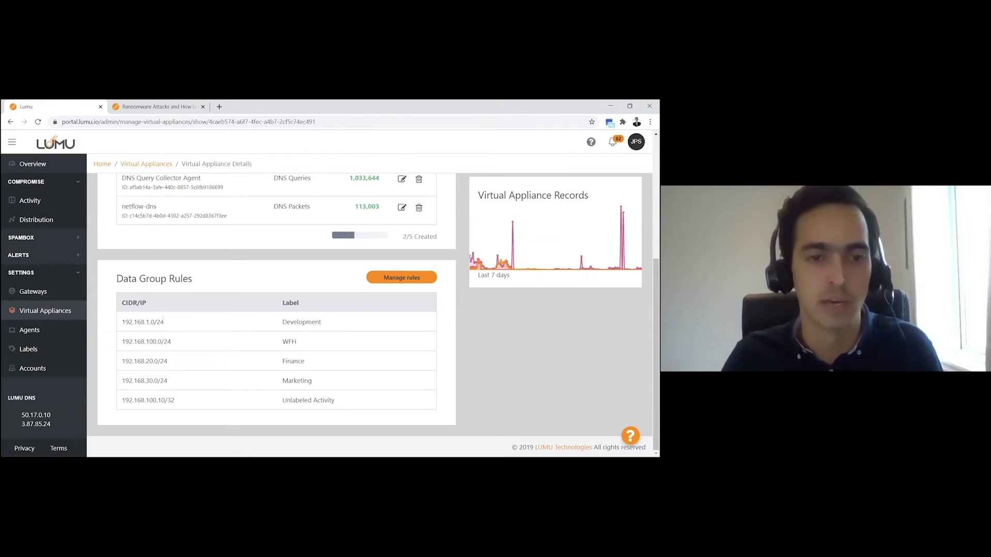
drag(163, 322, 120, 322)
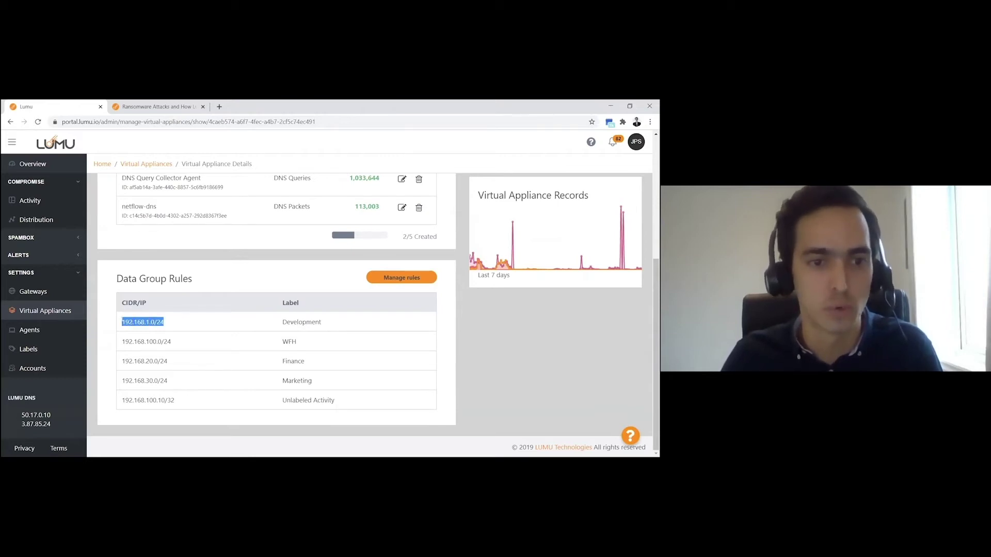
Highlight the Development, Finance and Marketing labels in the Main Office appliance's data group rules.
double_click(311, 322)
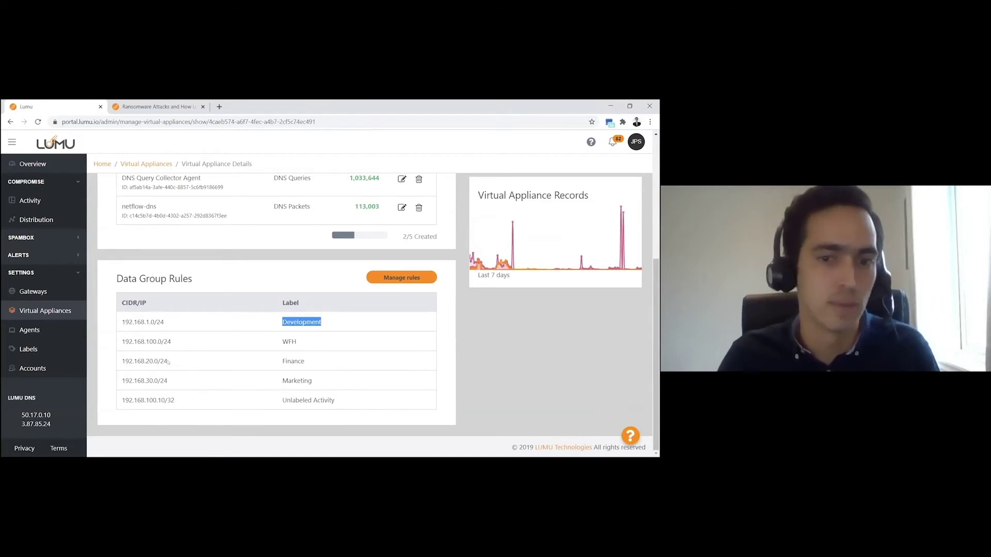
double_click(293, 361)
double_click(290, 377)
click(201, 360)
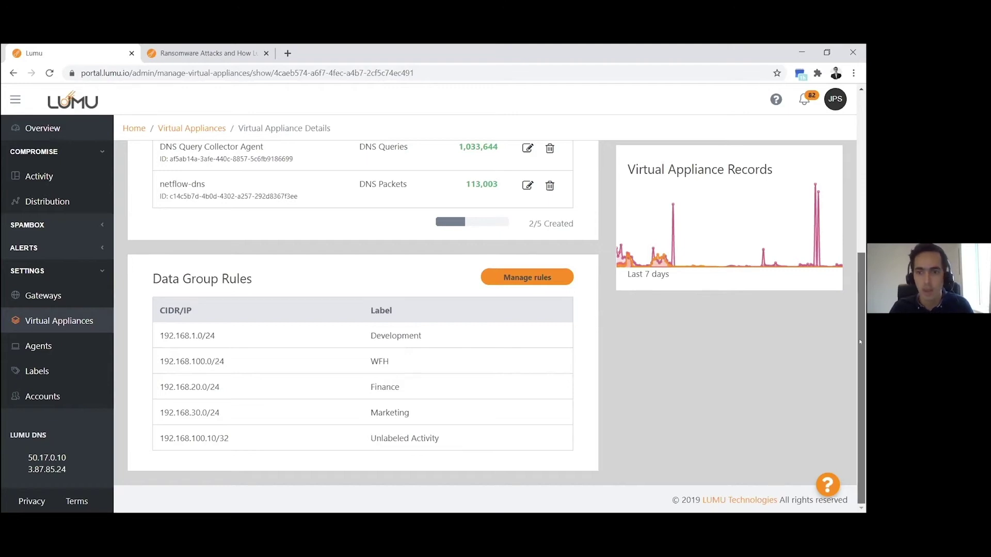
Look back over the Main Office appliance's additional collectors, general details and configuration.
scroll(859, 336, up, 3)
scroll(861, 277, up, 2)
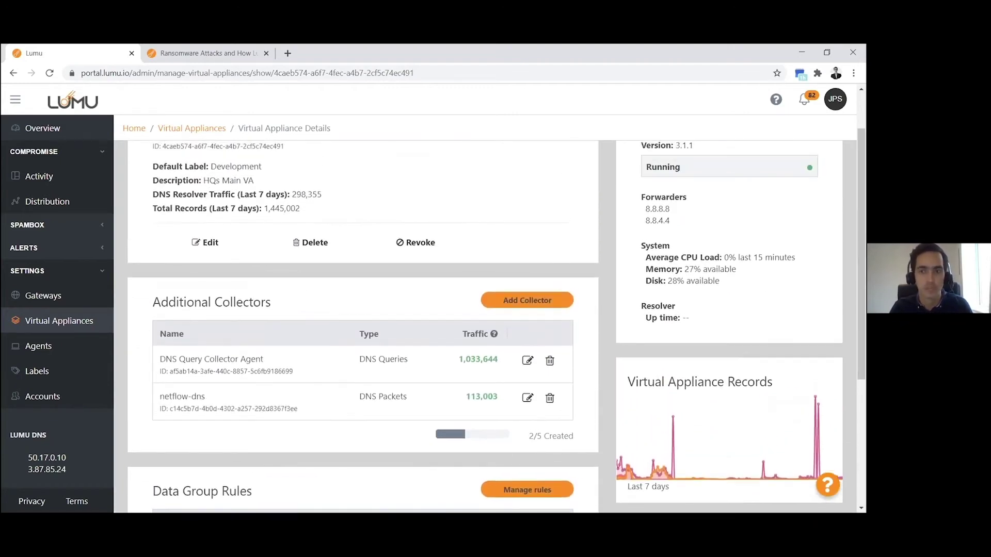
scroll(858, 289, down, 2)
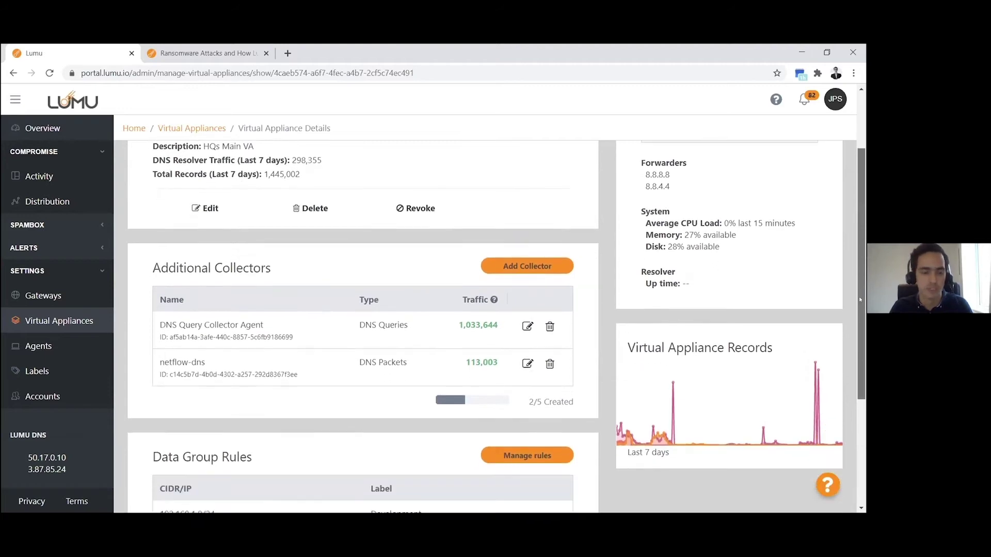
scroll(537, 248, up, 3)
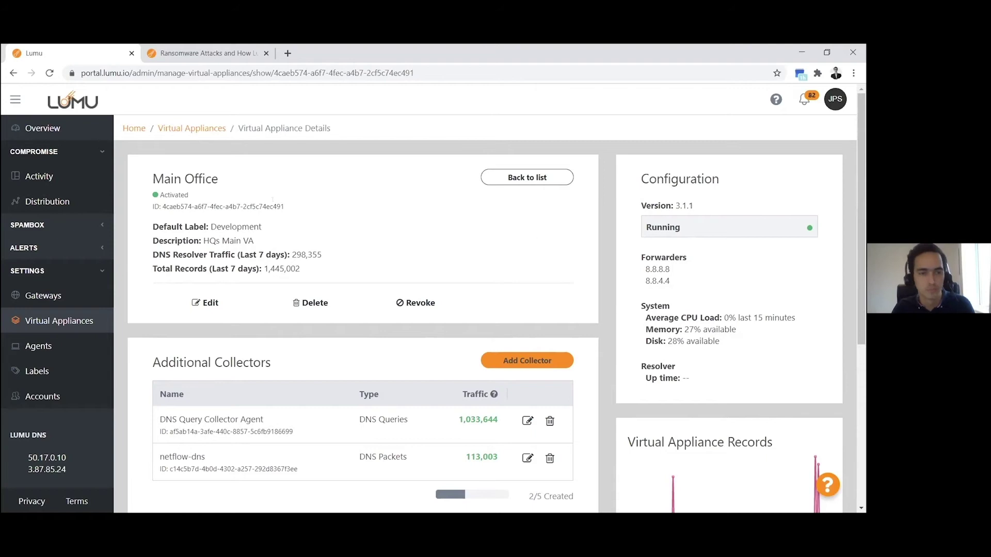
Open the compromise activity page and review the 30-day chart and the list of contacted domains in Activity Details.
click(41, 177)
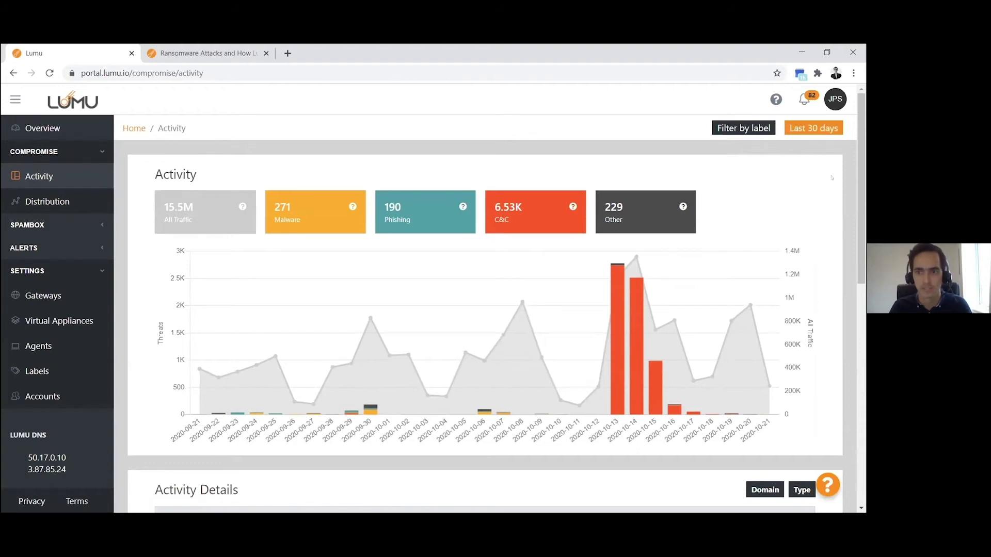
scroll(150, 176, down, 1)
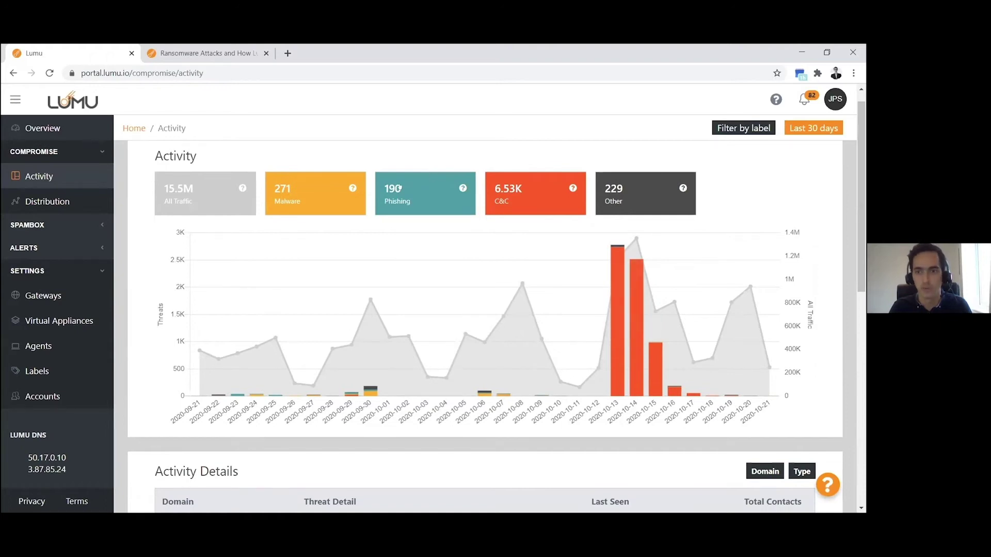
drag(859, 193, 861, 331)
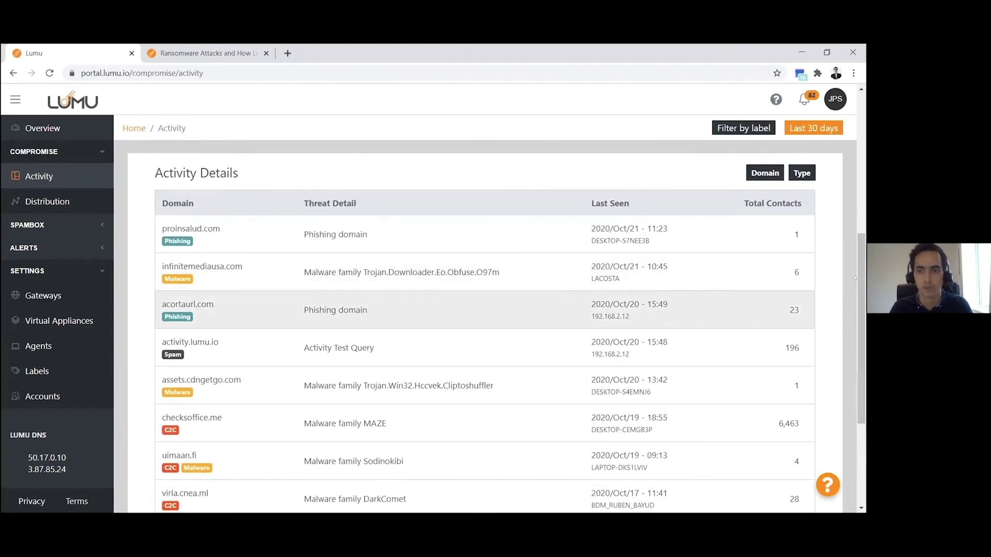
drag(861, 321, 860, 323)
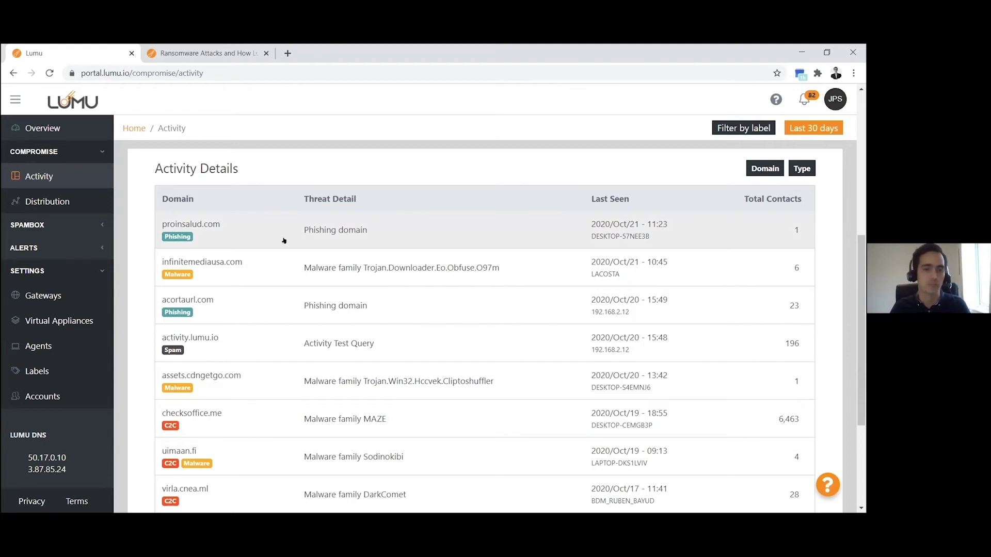
scroll(283, 240, down, 3)
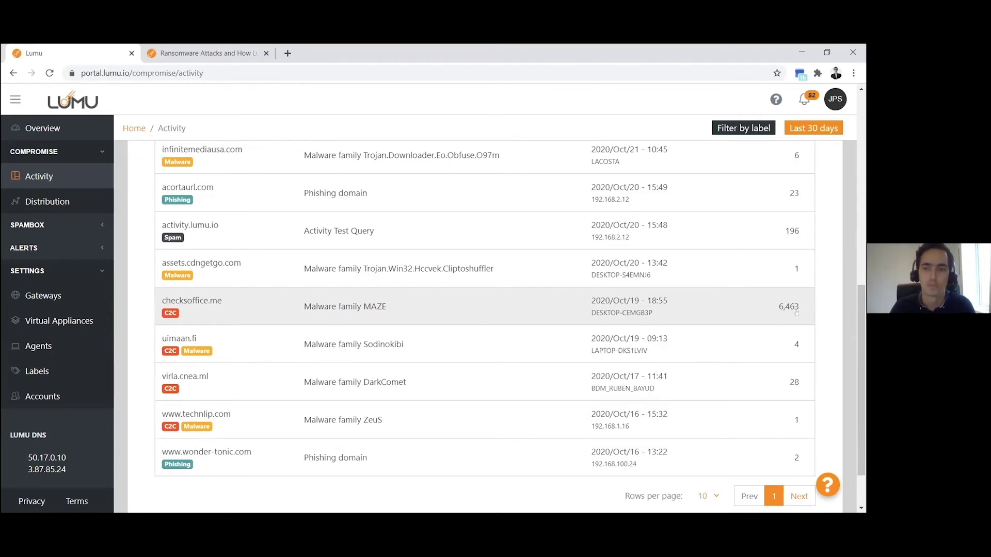
drag(860, 314, 860, 335)
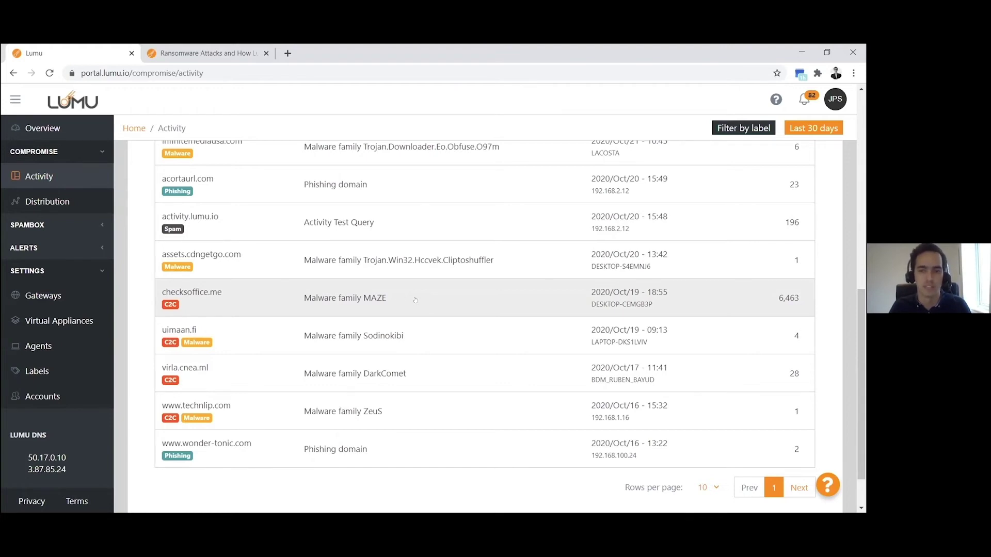
Open the checksoffice.me entry for malware family MAZE and examine its contact radar and the affected endpoints with their timestamps.
click(395, 299)
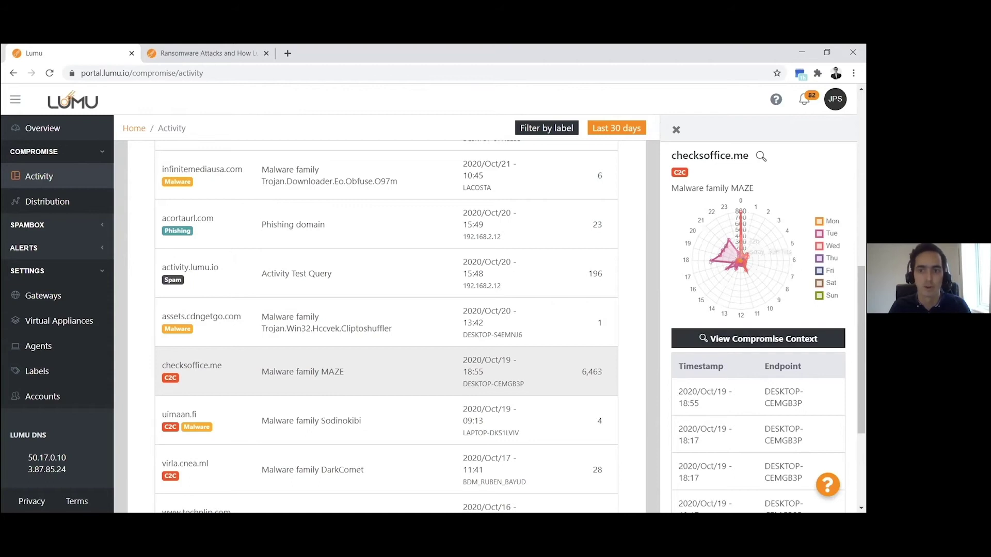
mouse_move(718, 248)
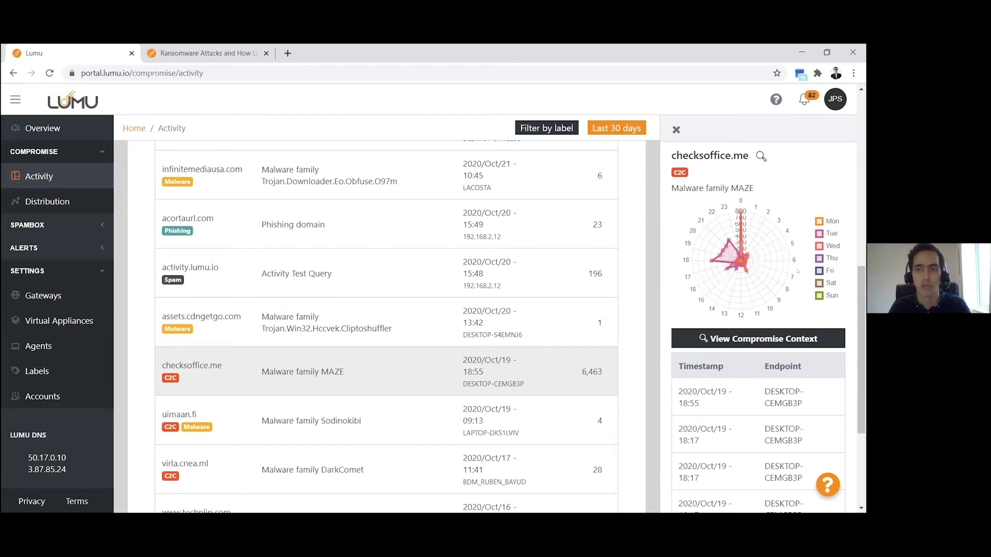
mouse_move(741, 264)
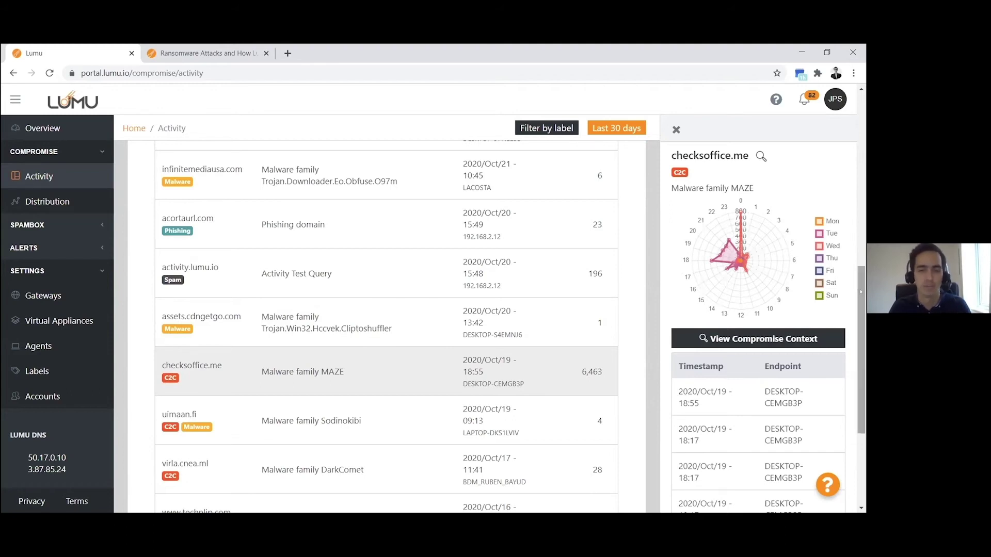
scroll(861, 292, down, 1)
scroll(804, 320, down, 2)
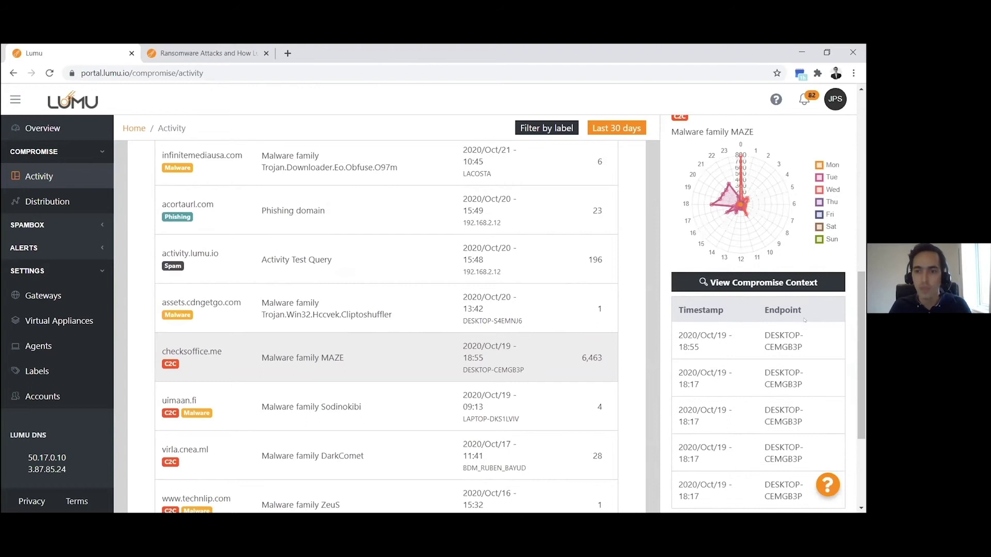
scroll(803, 320, down, 2)
scroll(760, 293, up, 2)
scroll(757, 329, down, 2)
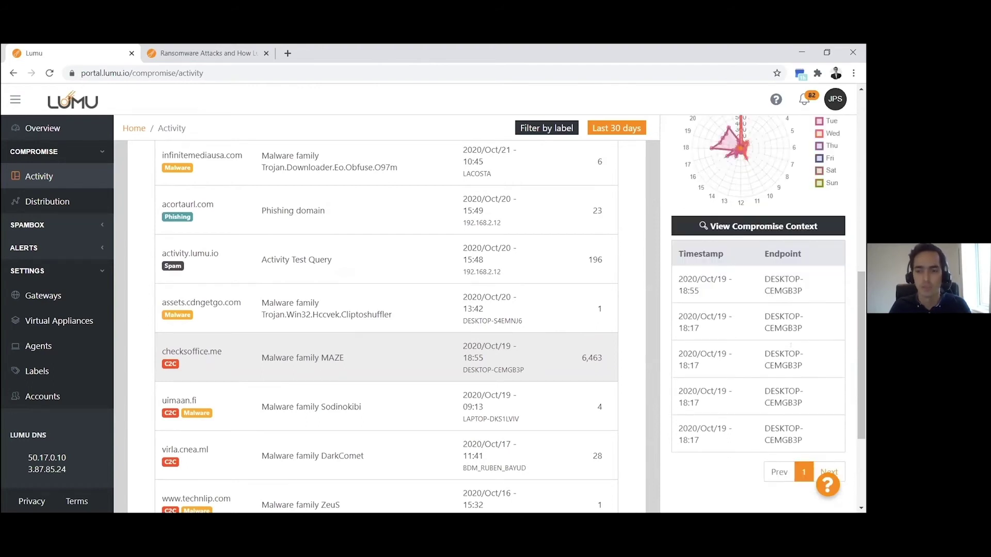
scroll(788, 344, up, 2)
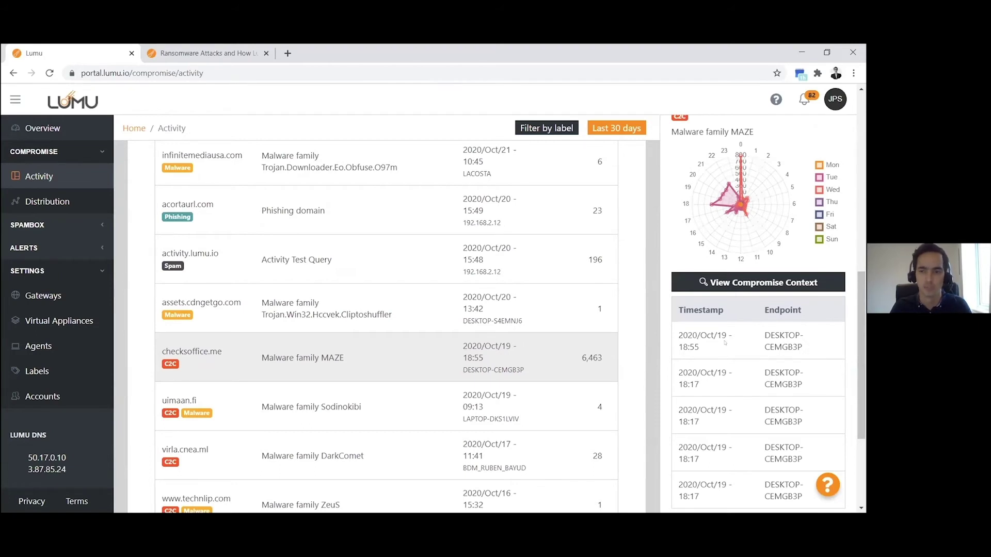
View the compromise context of checksoffice.me and toggle Tuesday, Wednesday and Thursday off and on in the Compromise Radar.
click(745, 284)
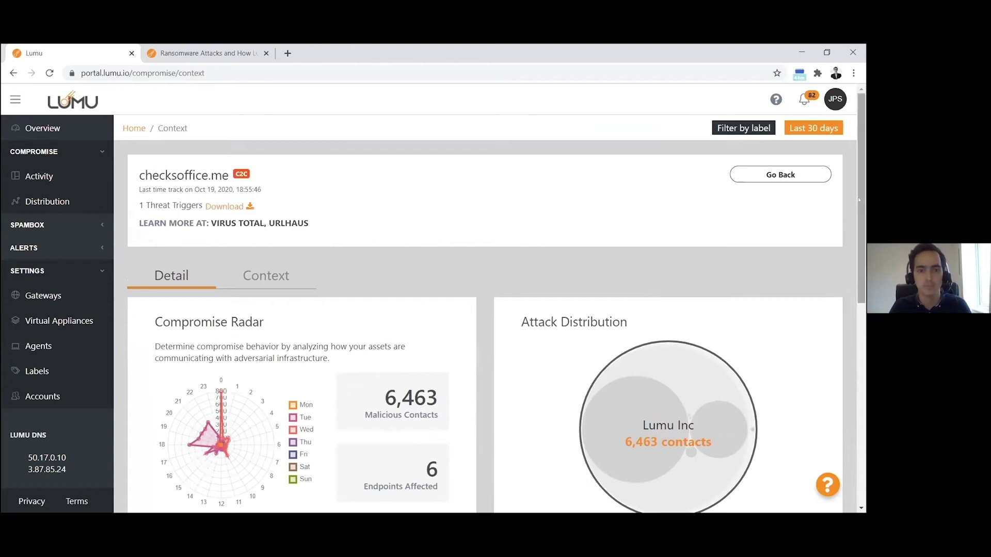
scroll(860, 200, down, 3)
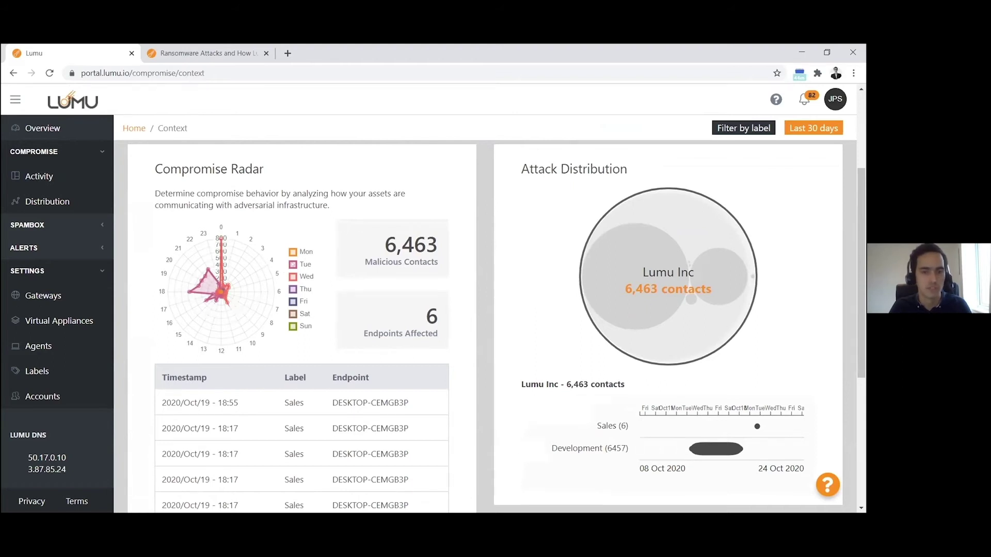
click(304, 264)
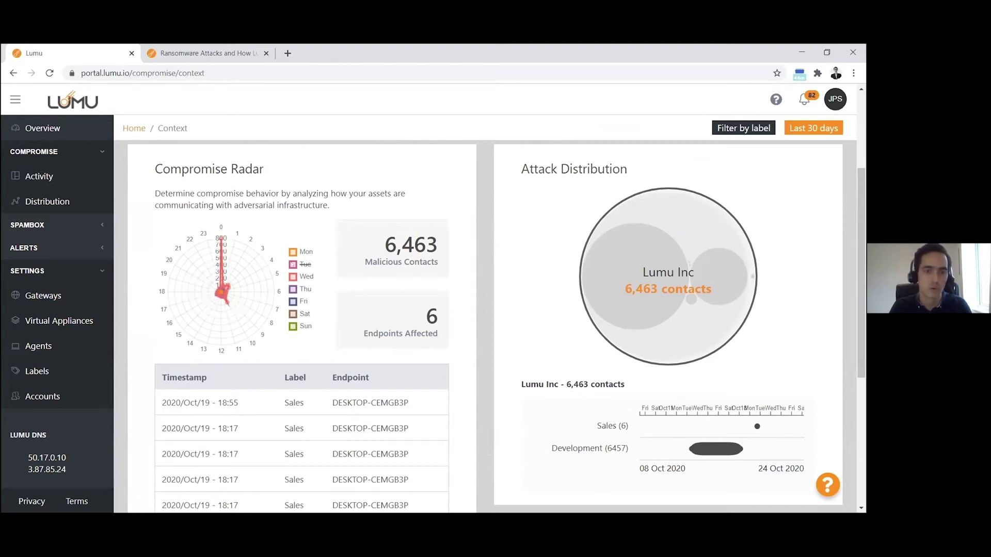
click(293, 264)
click(293, 265)
click(293, 265)
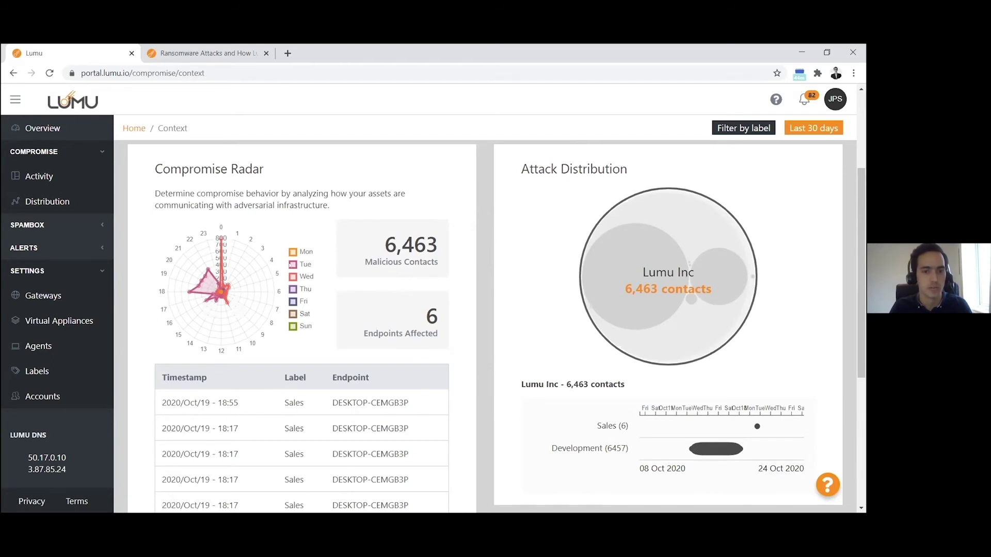
click(293, 265)
click(293, 265)
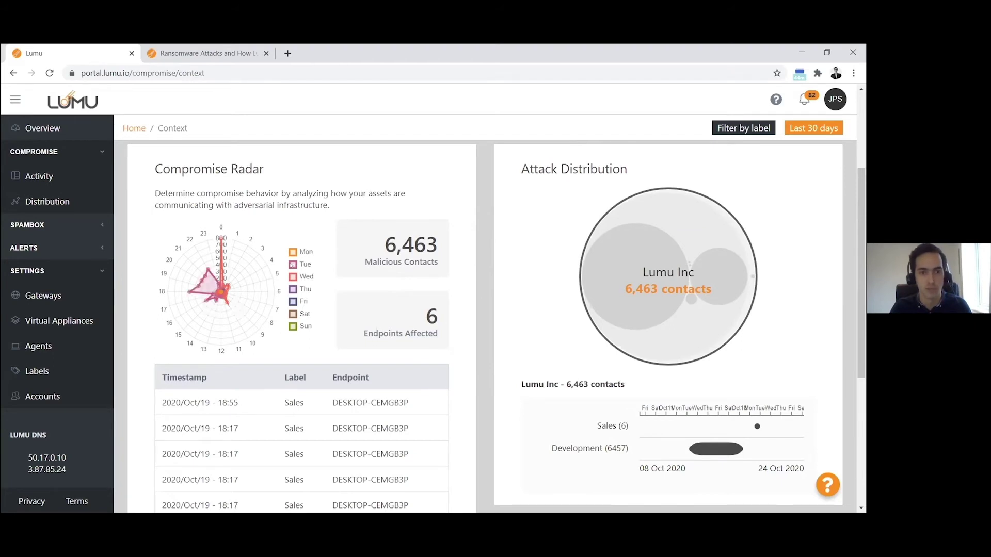
click(293, 276)
click(293, 276)
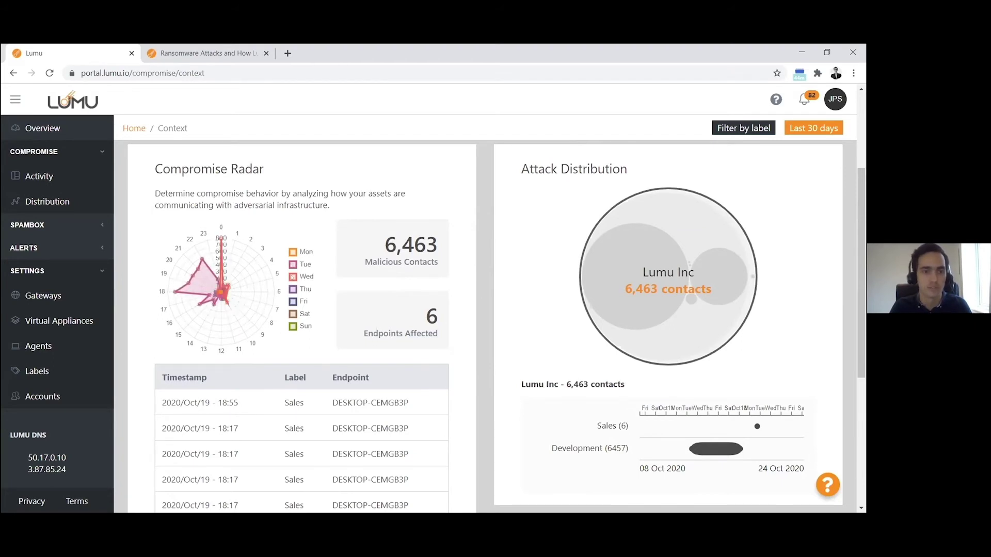
click(291, 291)
click(293, 289)
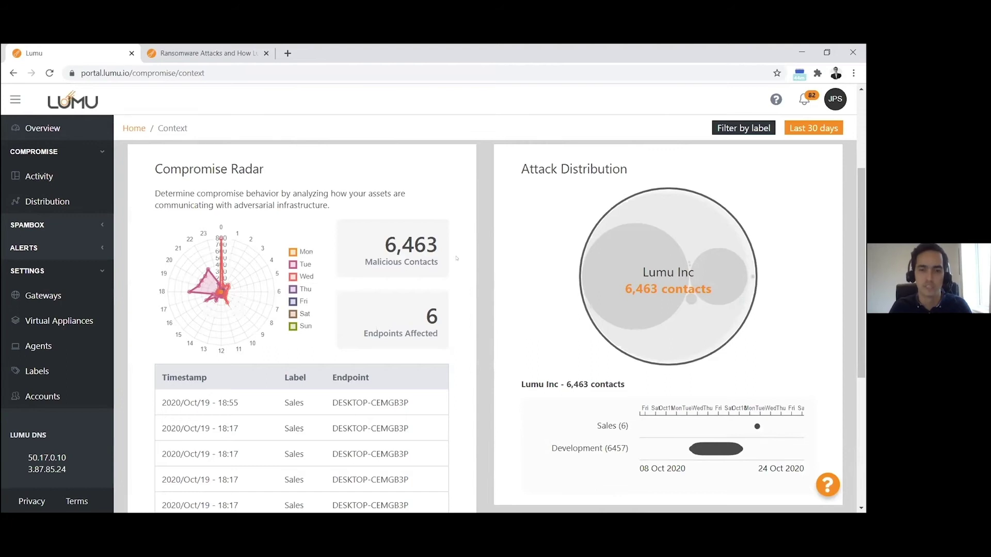
Go to page 2 of the contacts table and highlight endpoint 192.168.1.5 and its 03:12 contact time.
scroll(430, 292, down, 1)
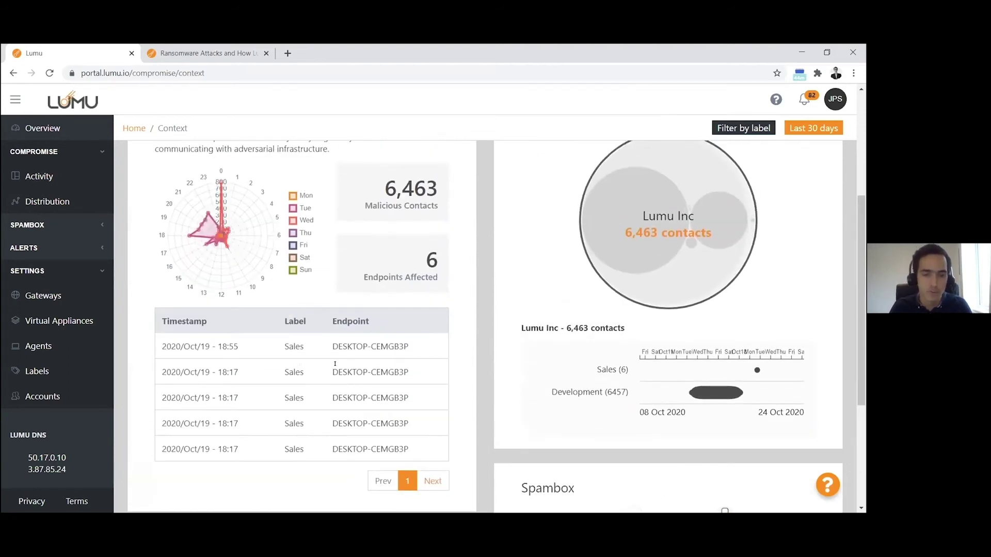
scroll(342, 414, down, 1)
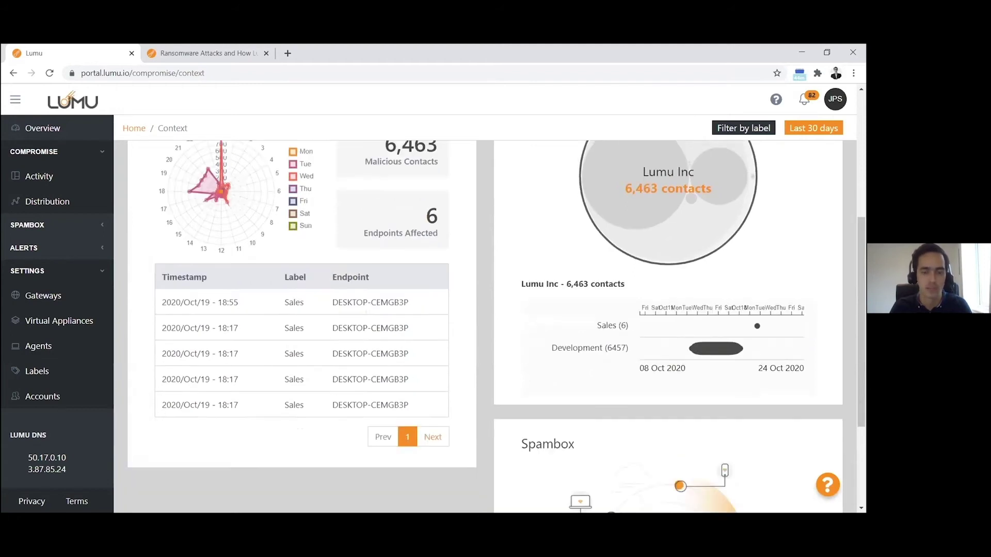
click(423, 424)
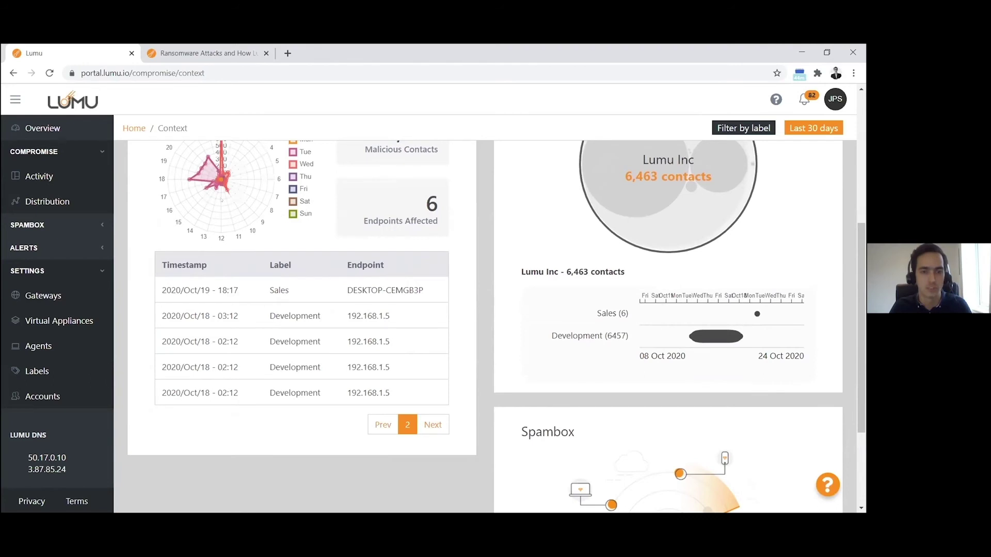
drag(392, 315, 347, 315)
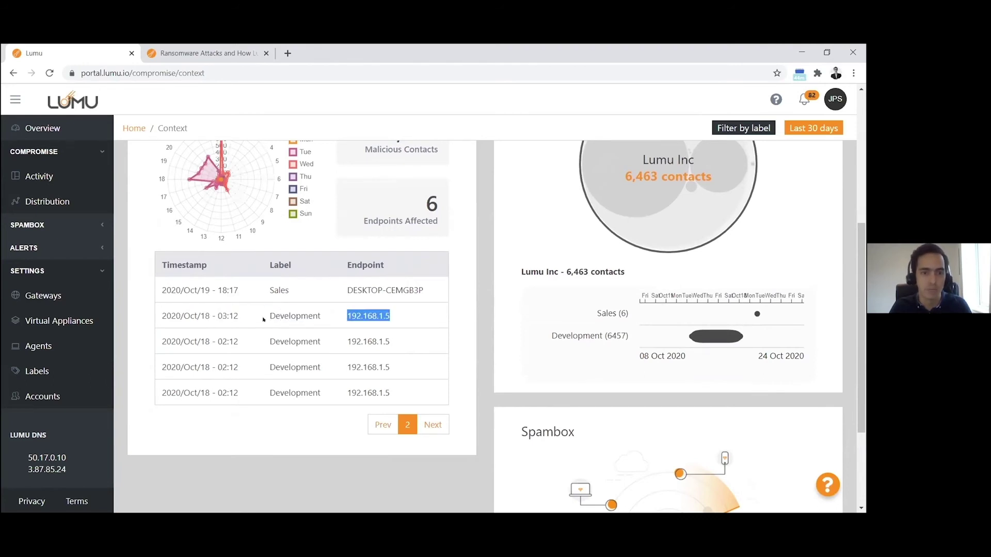
drag(239, 315, 217, 315)
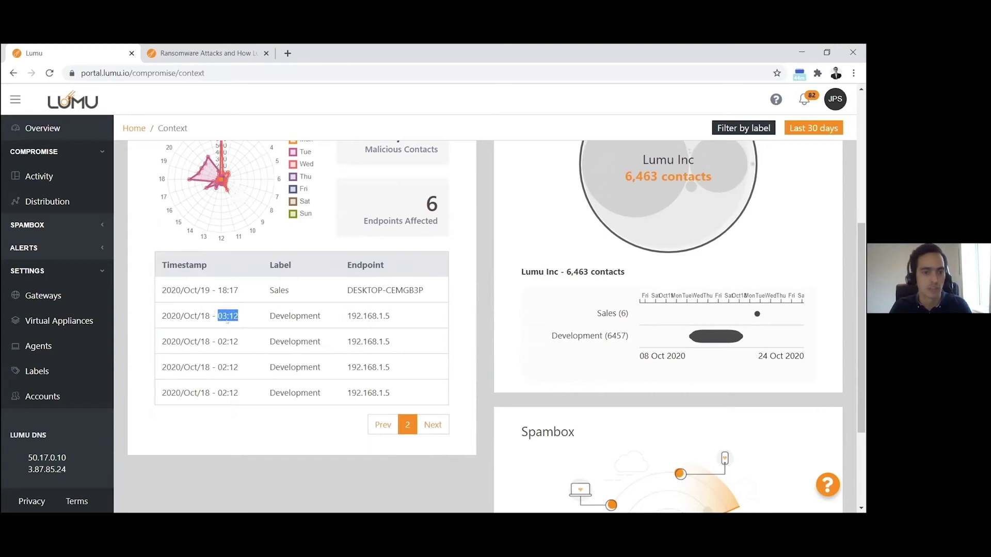
click(235, 317)
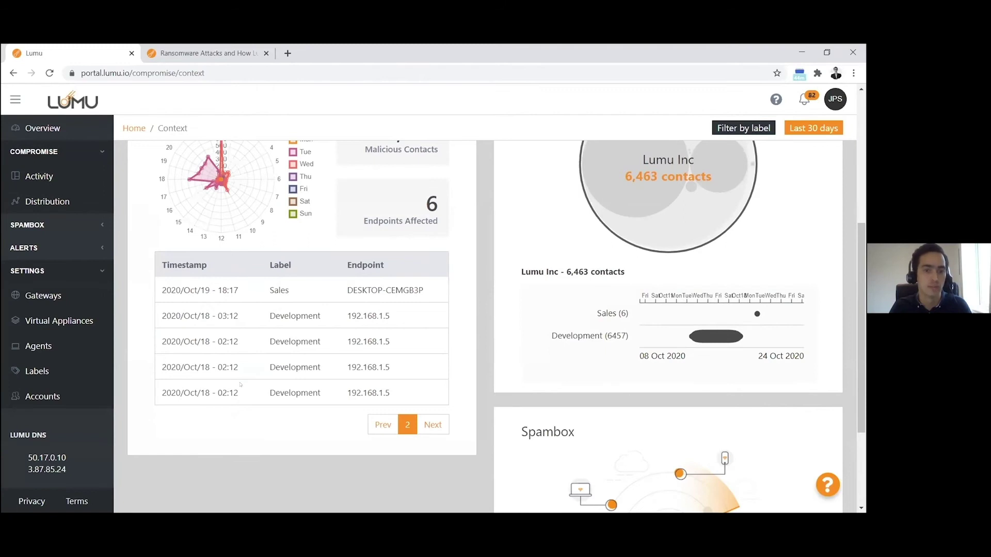
Go to page 3 of the contacts table and highlight the 01:12 and 00:12 contact times and endpoint 192.168.1.5.
click(432, 424)
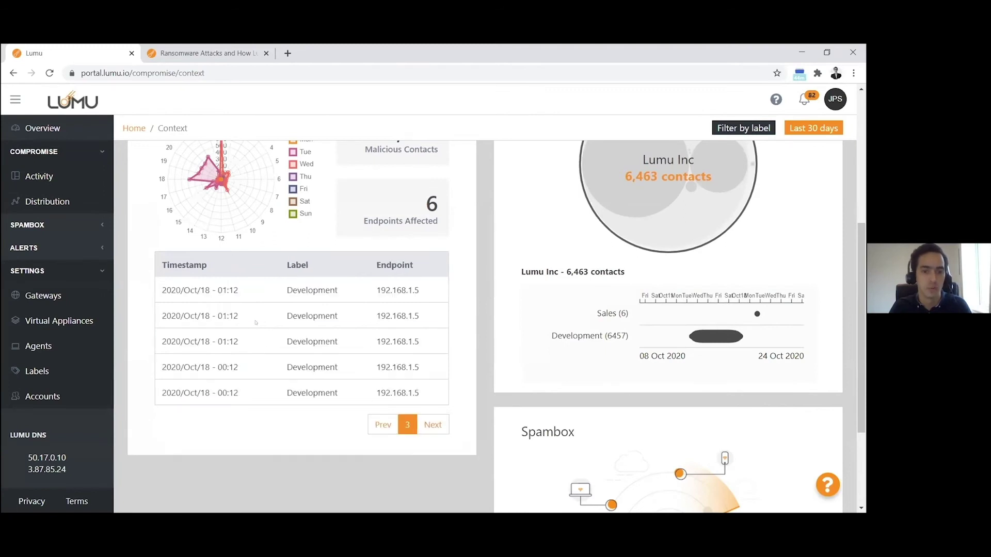
drag(223, 316, 239, 317)
drag(248, 366, 215, 367)
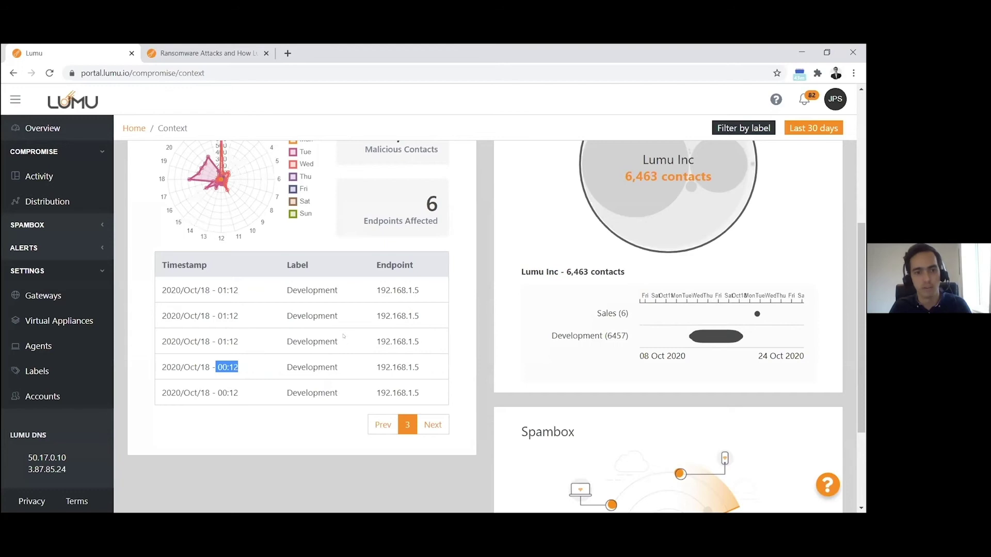
drag(420, 367, 370, 366)
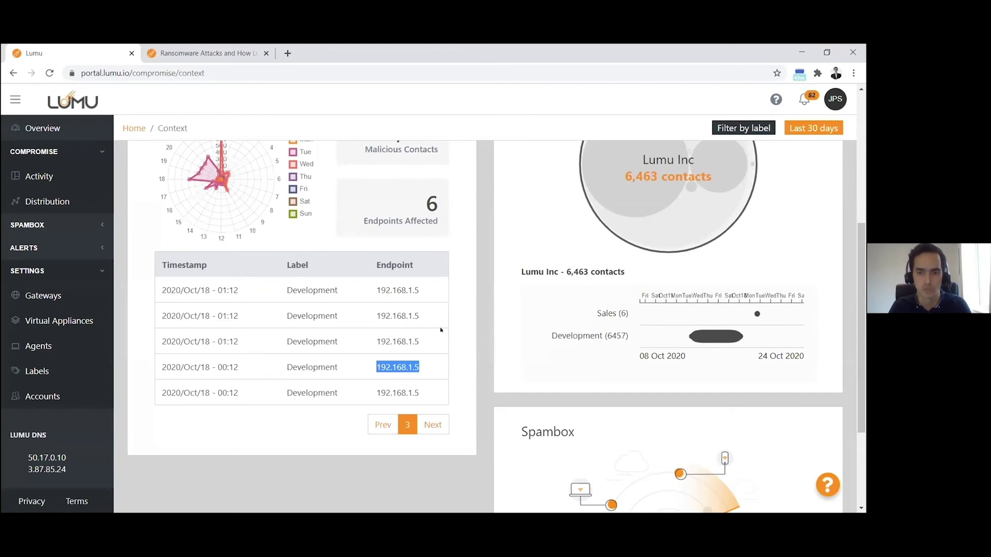
Drill down from Lumu Inc into the Development label in the Attack Distribution chart.
scroll(407, 327, up, 3)
scroll(597, 220, down, 2)
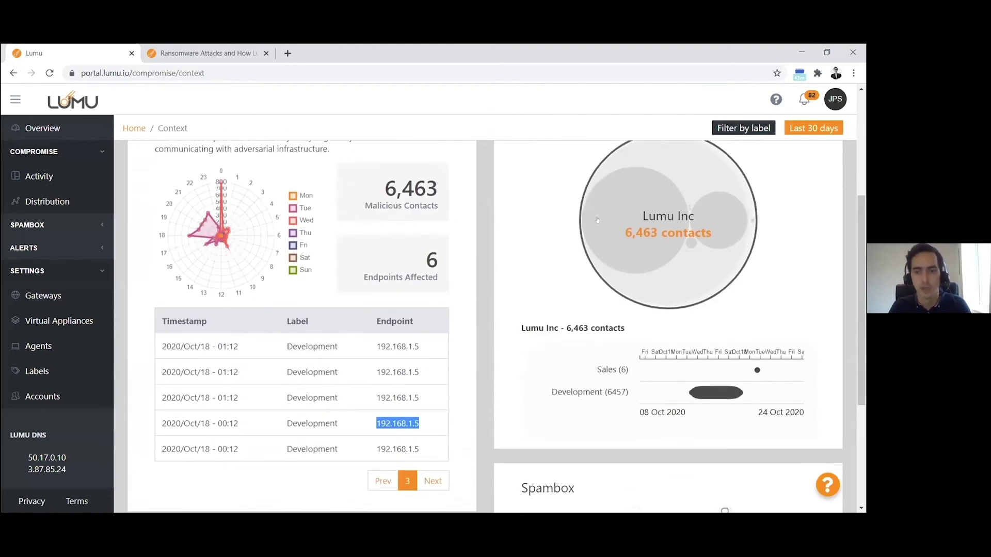
scroll(604, 243, up, 1)
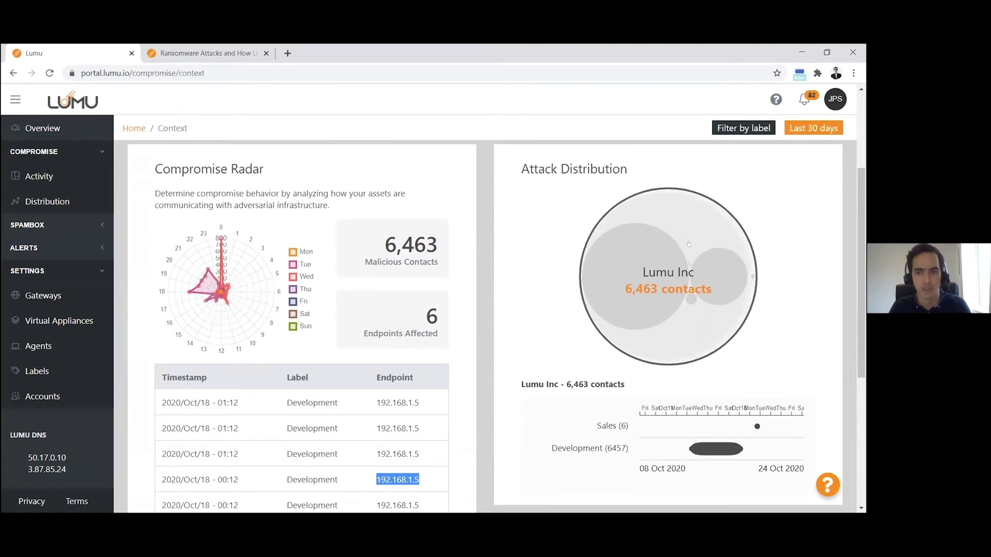
click(661, 285)
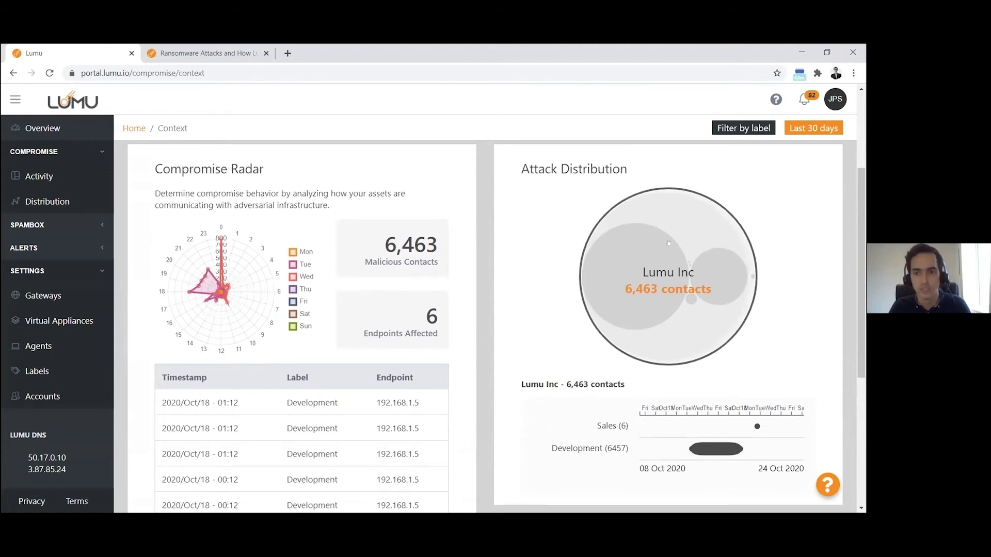
click(654, 279)
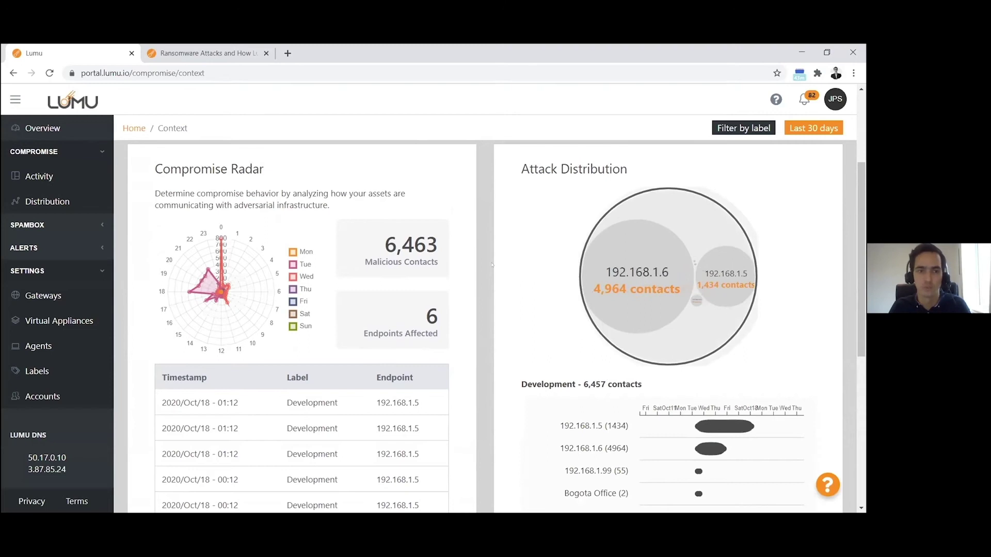
Examine the Development endpoints' contact timeline and zoom it in to the hours of 13 Oct 2020.
scroll(492, 265, up, 1)
scroll(529, 258, down, 1)
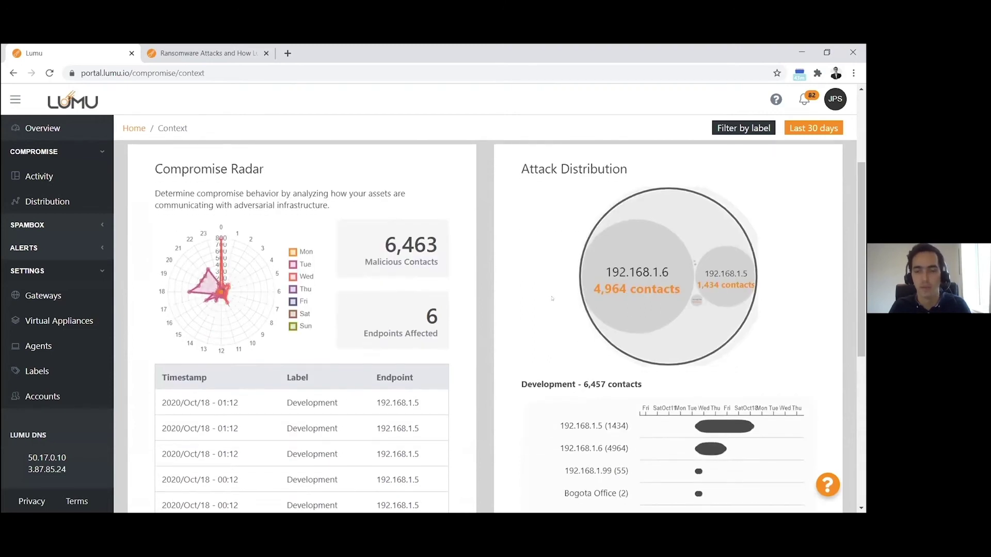
scroll(506, 294, down, 1)
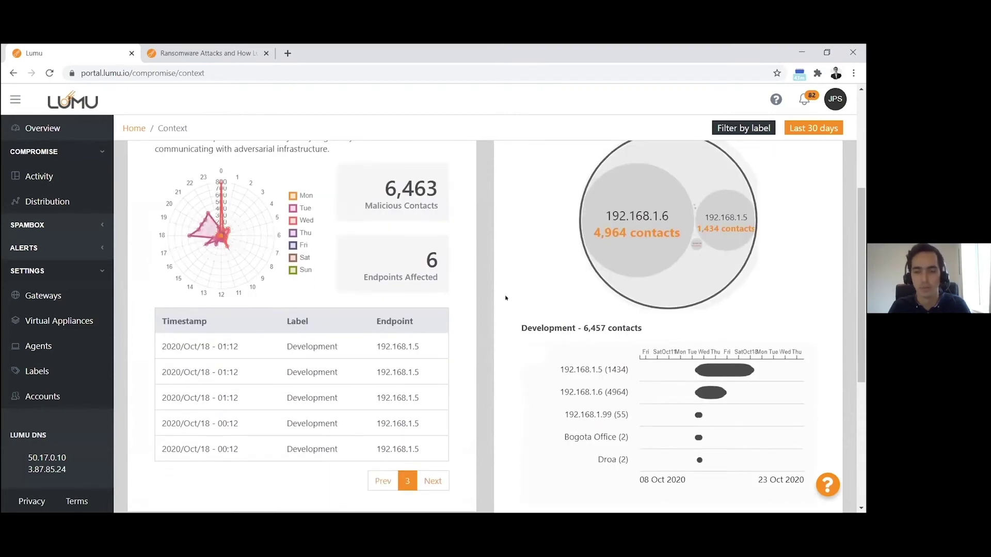
scroll(505, 298, down, 1)
scroll(704, 229, up, 1)
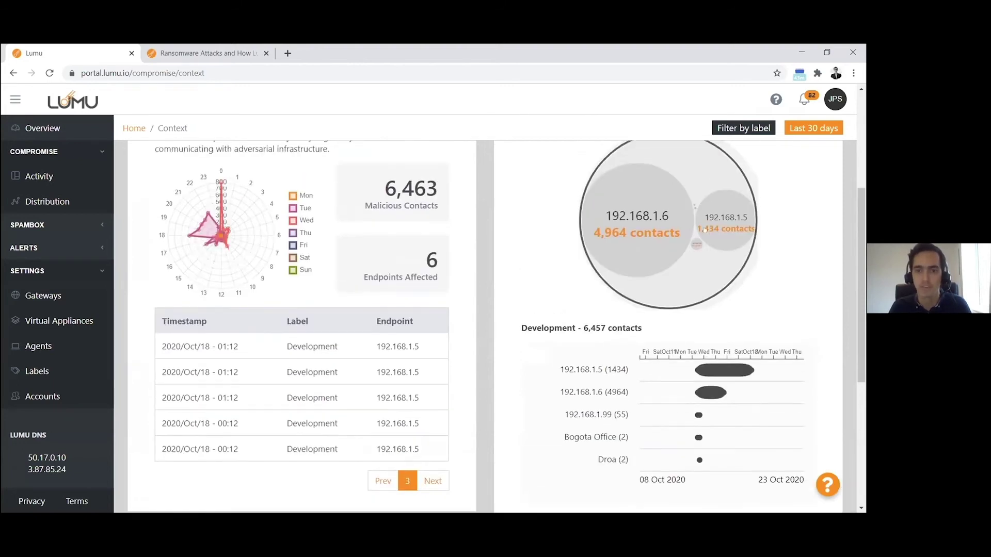
scroll(602, 265, down, 1)
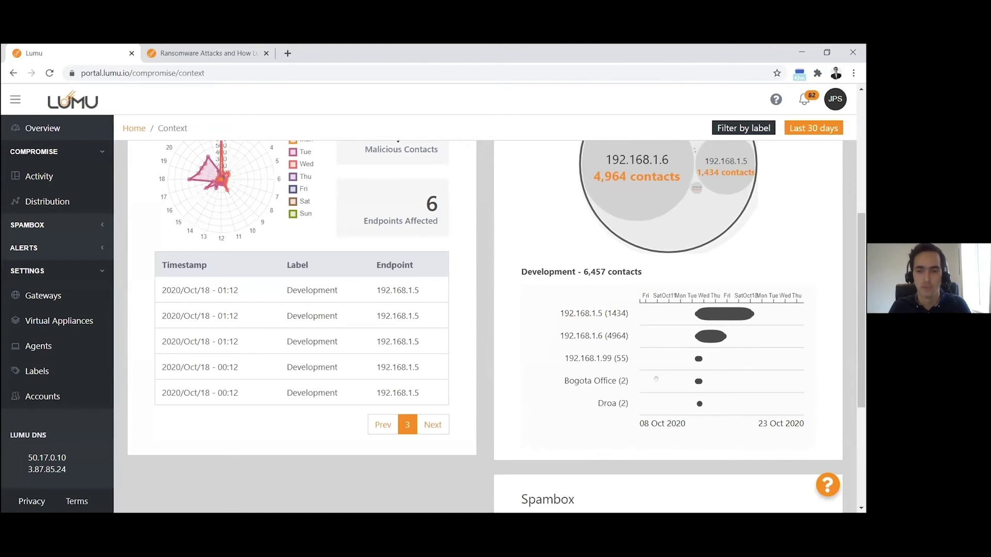
scroll(690, 329, up, 5)
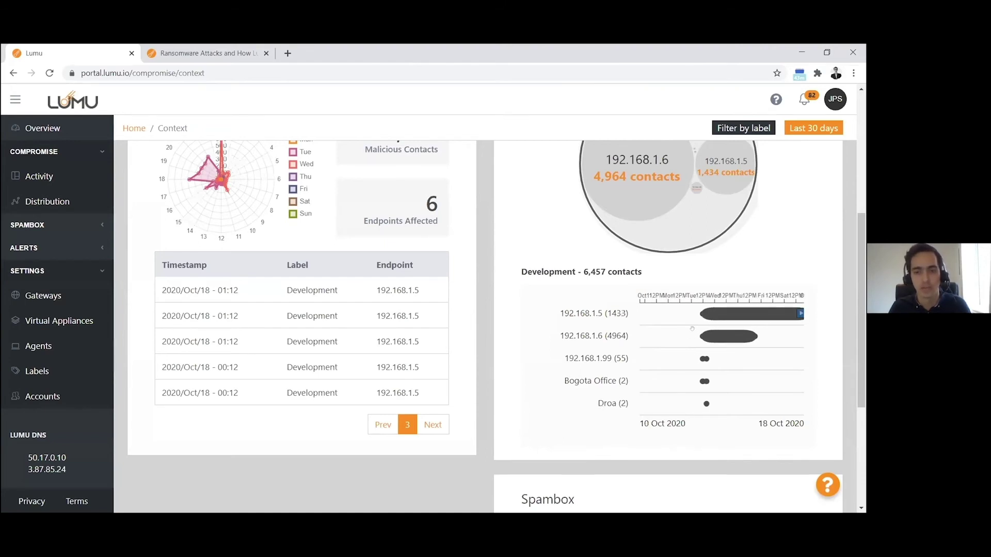
scroll(692, 328, up, 4)
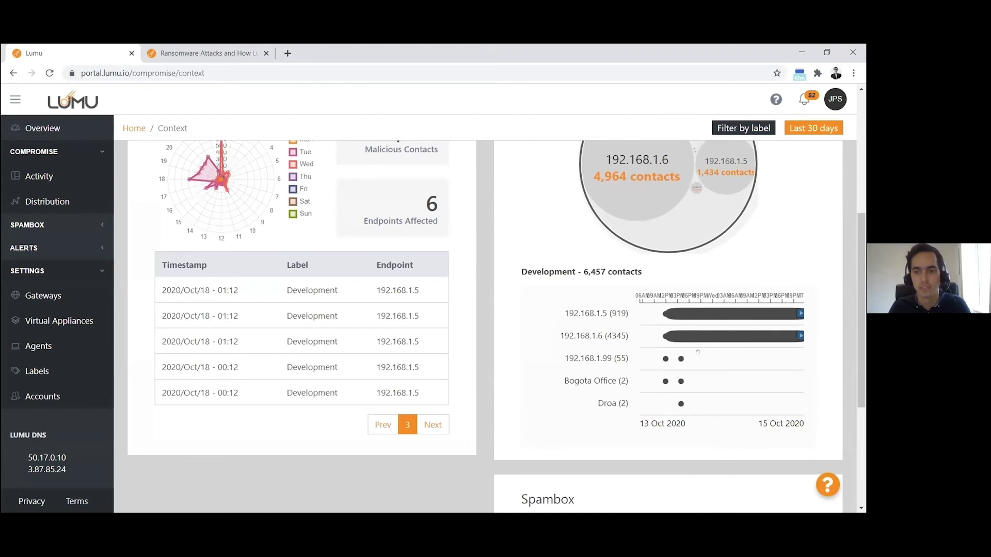
scroll(703, 352, up, 3)
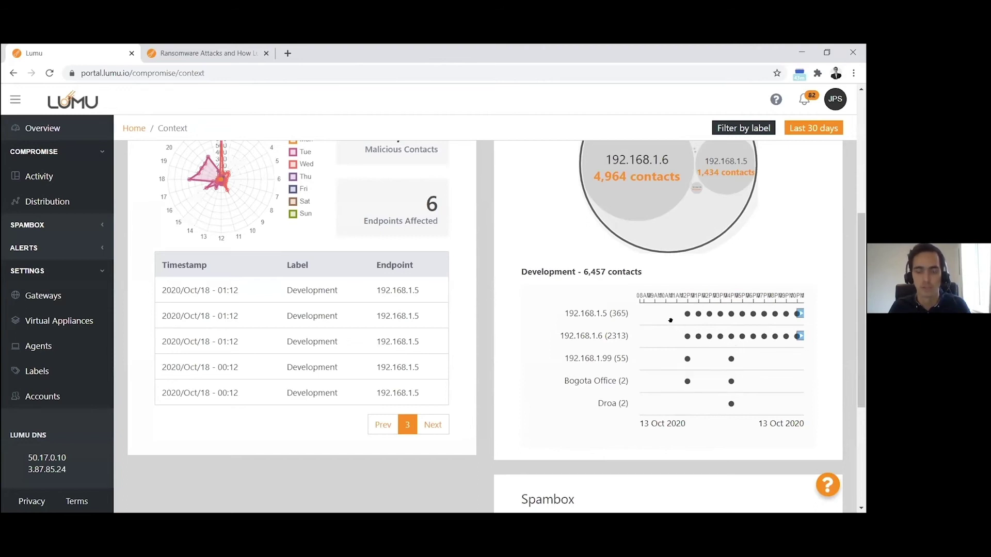
scroll(681, 335, up, 3)
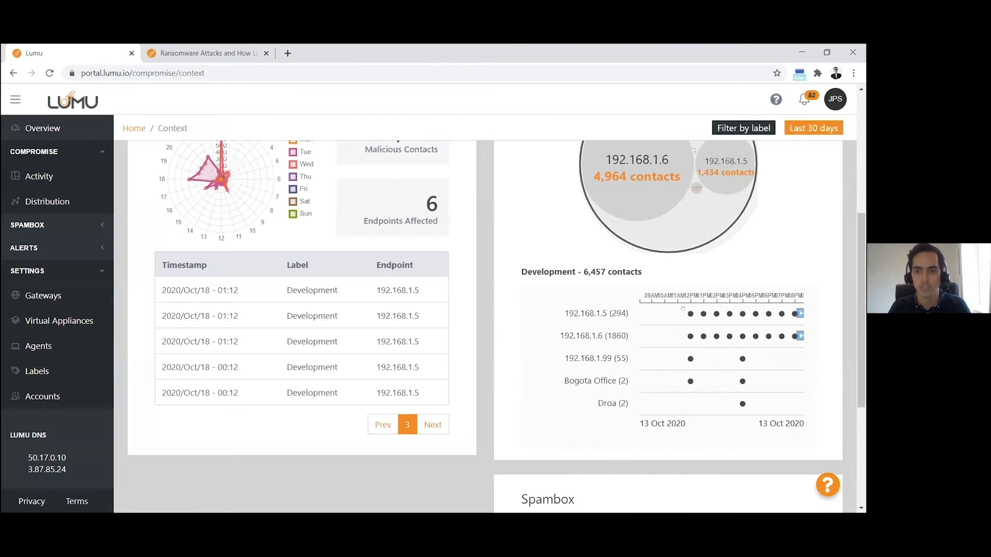
Compare the endpoints' first contact times and zoom the Development timeline in to 06AM–02PM on 13 Oct 2020.
mouse_move(685, 310)
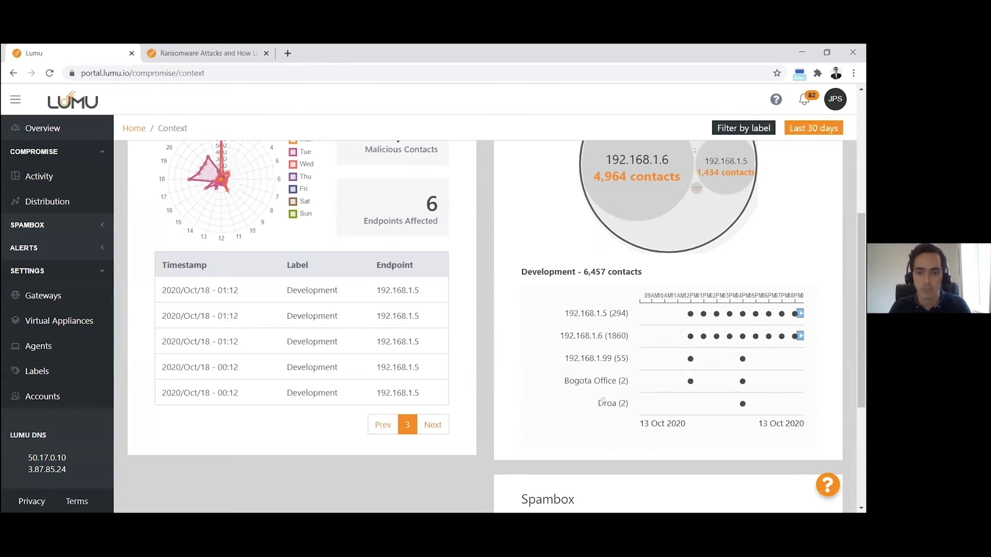
mouse_move(740, 401)
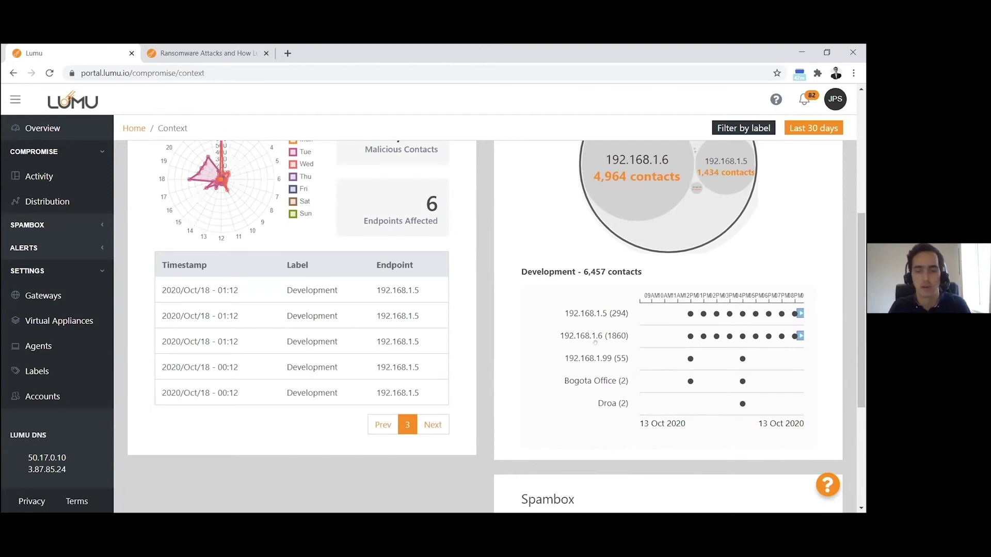
scroll(530, 329, up, 1)
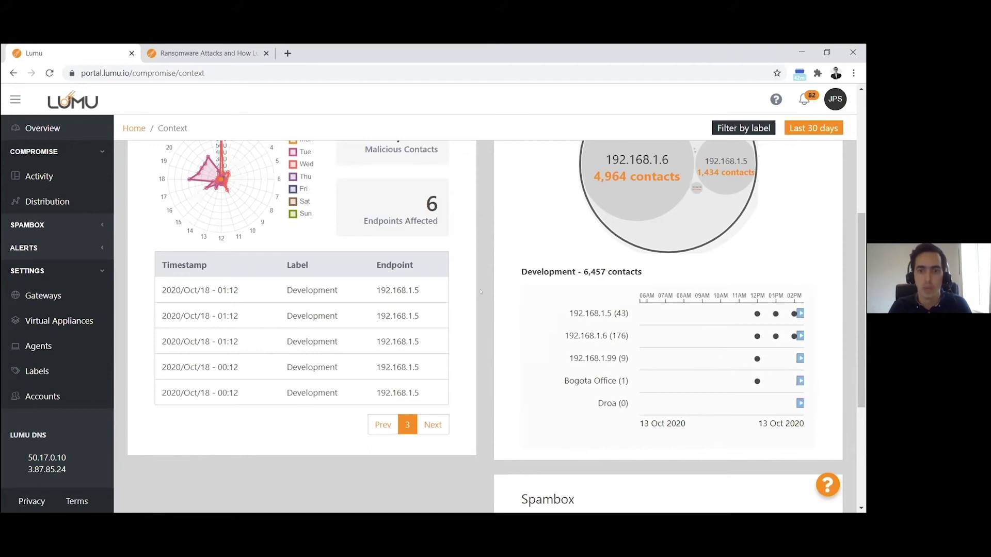
Show the Context information for checksoffice.me and review its threat triggers and threat description.
scroll(436, 277, up, 4)
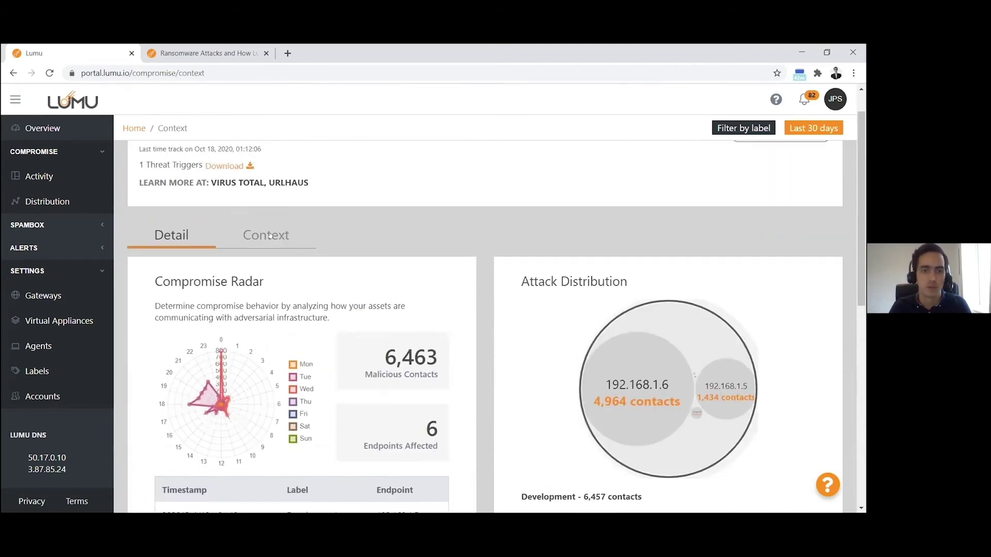
click(266, 235)
scroll(335, 297, down, 1)
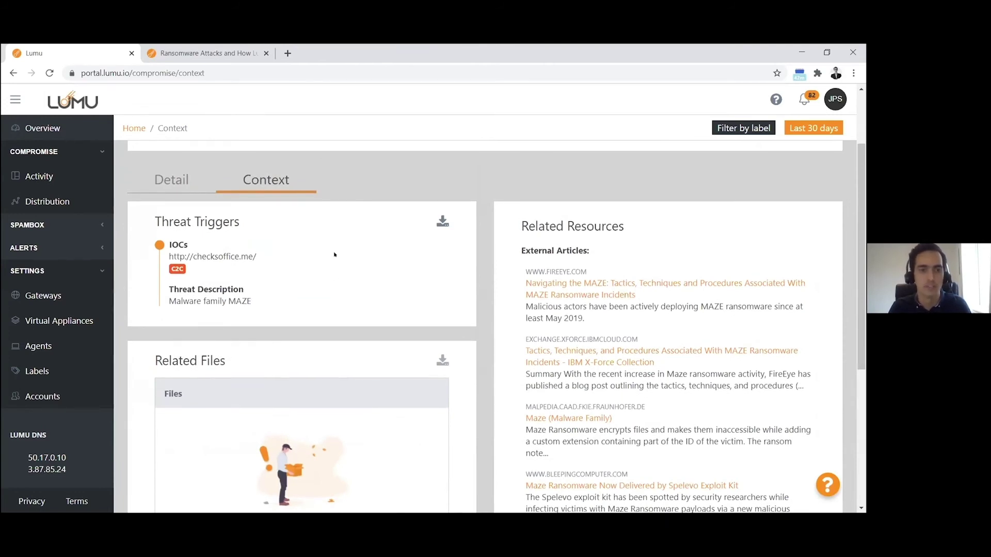
scroll(333, 258, up, 2)
scroll(329, 265, down, 2)
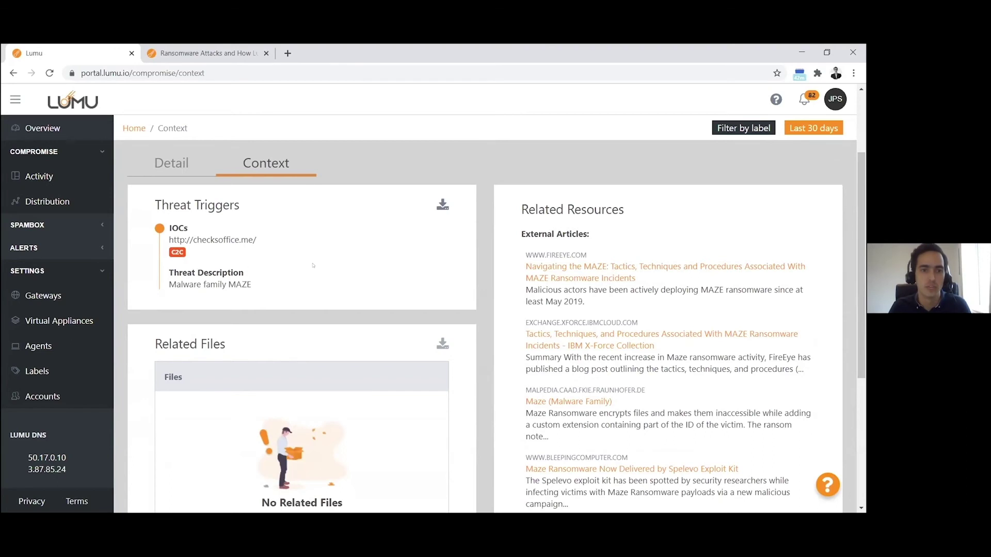
scroll(312, 265, up, 2)
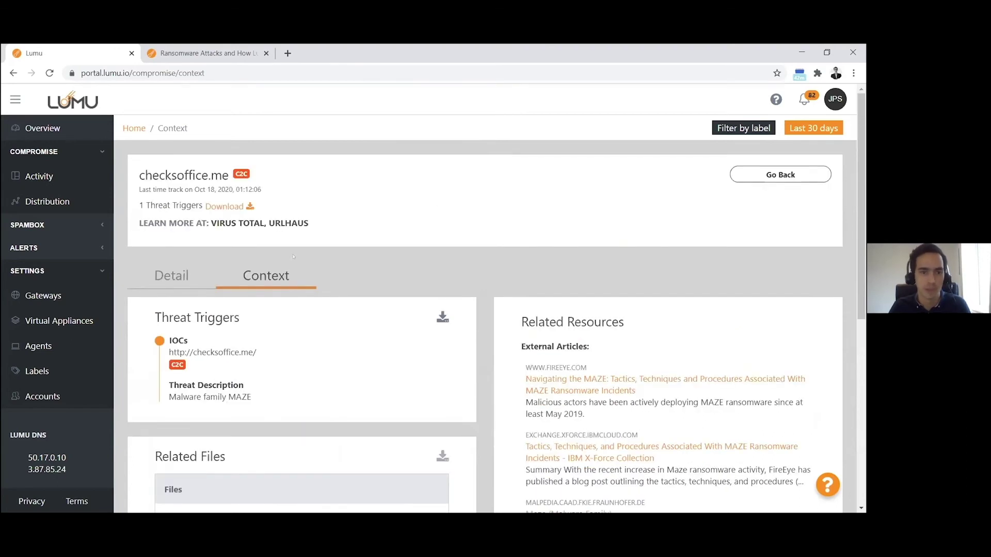
scroll(293, 256, down, 2)
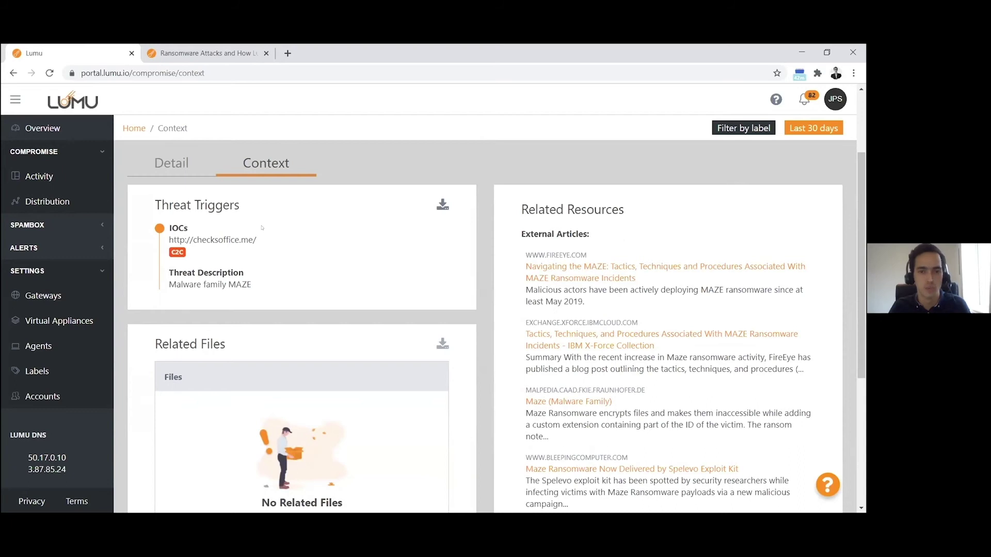
Review the related resources and open the FireEye article "Navigating the MAZE" in a new browser tab and display it.
scroll(262, 227, up, 1)
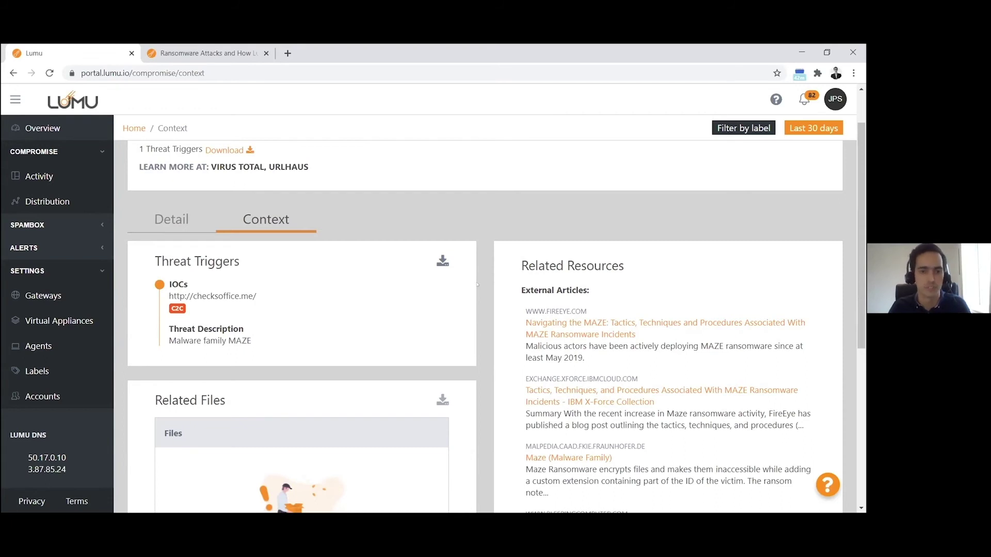
scroll(477, 284, down, 1)
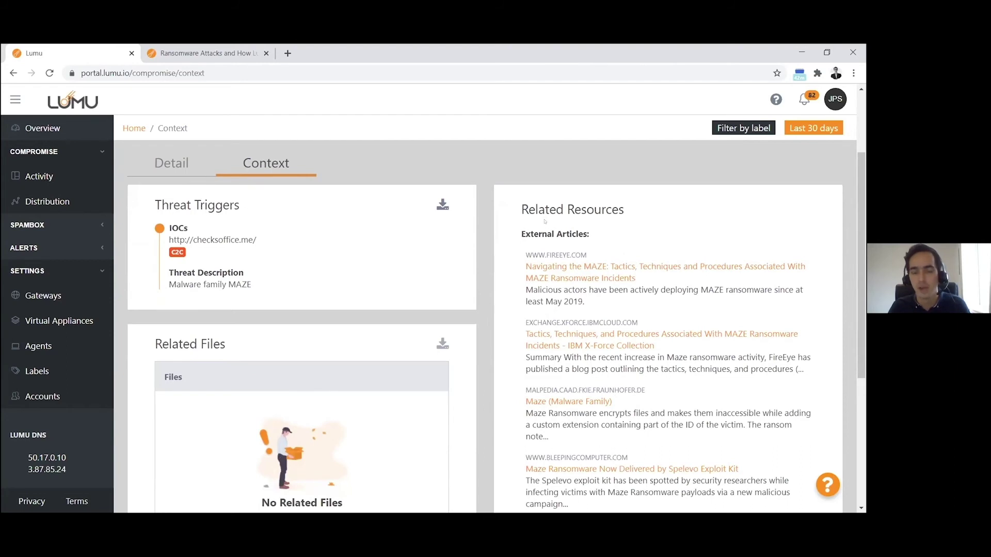
scroll(537, 226, down, 1)
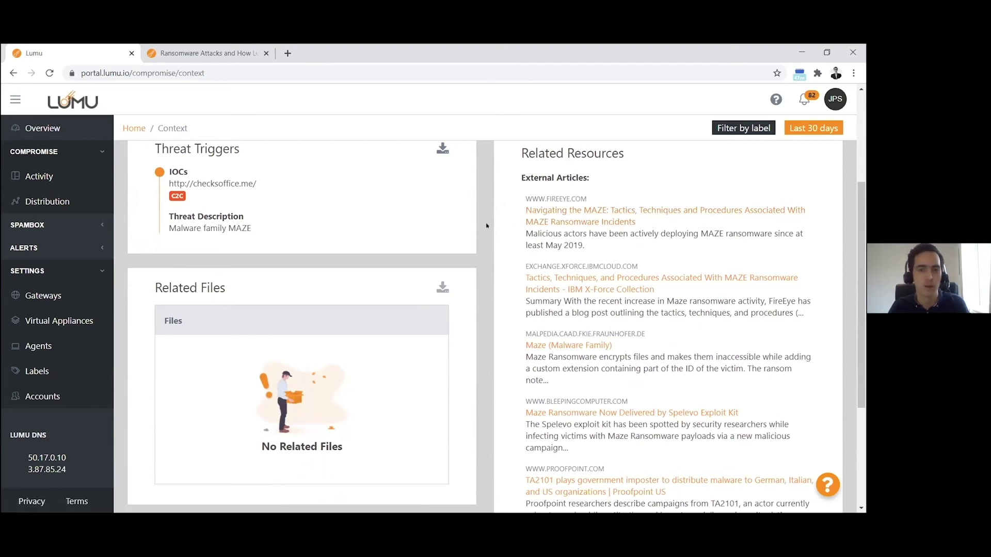
right_click(561, 216)
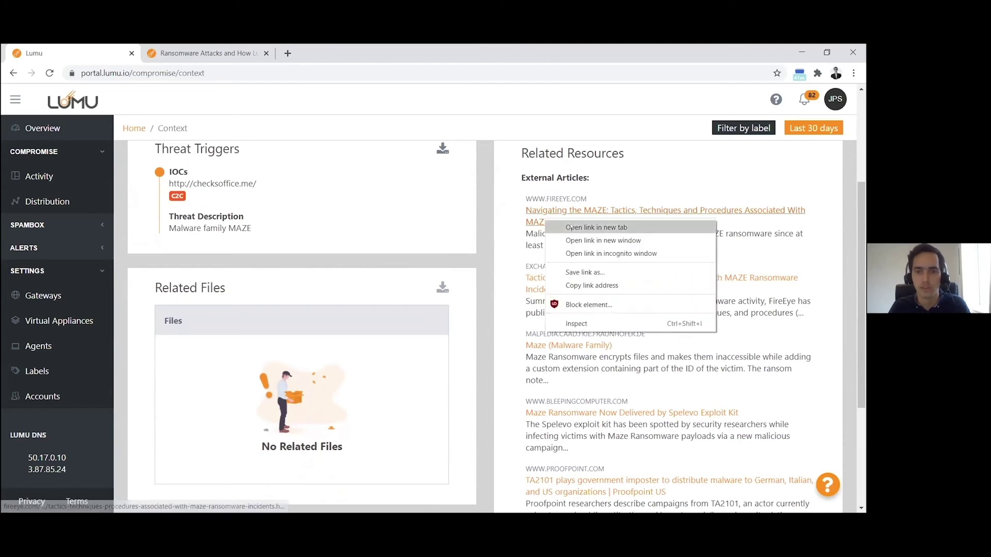
click(583, 226)
click(196, 49)
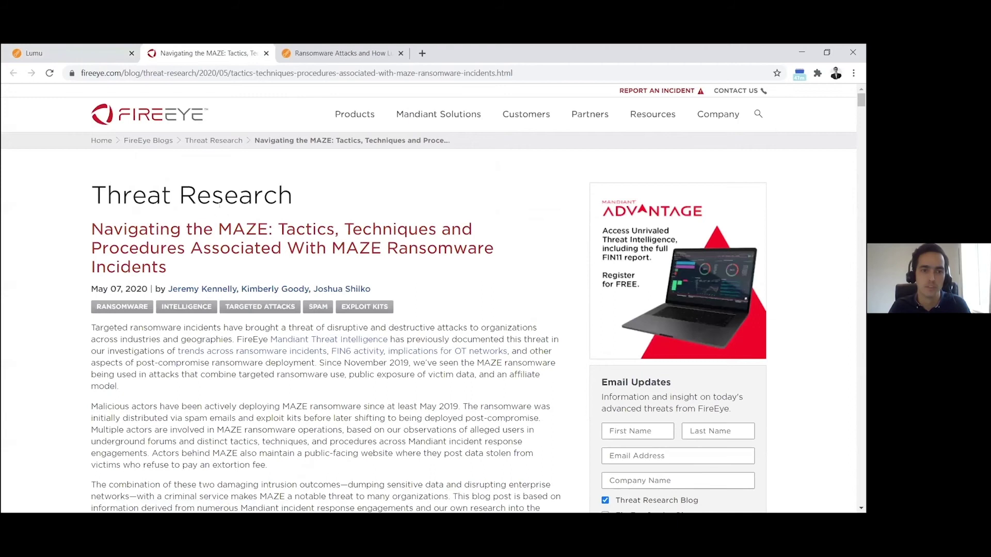
Read the FireEye article's sections on victimology, MAZE distribution and email lures, and return to the Lumu portal.
scroll(214, 205, down, 1)
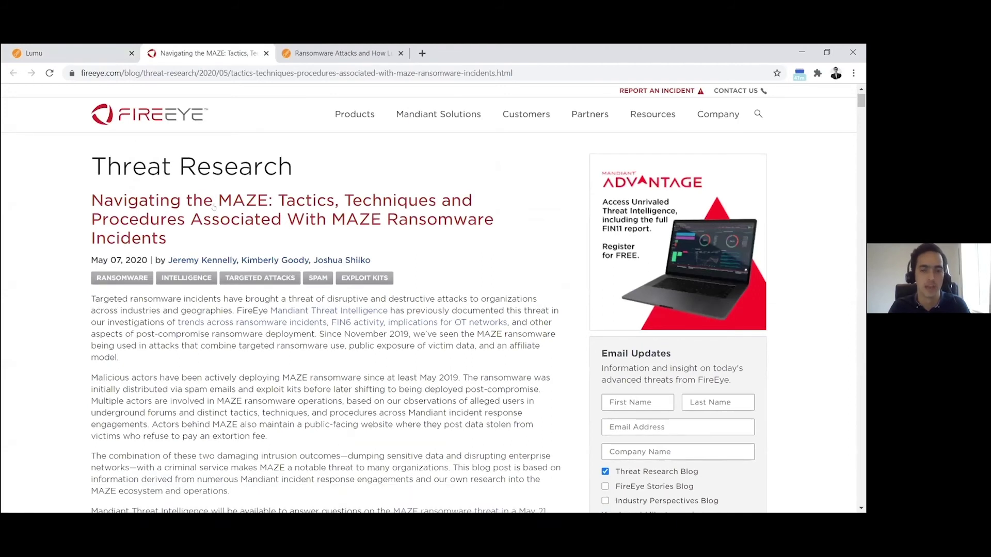
scroll(214, 207, down, 2)
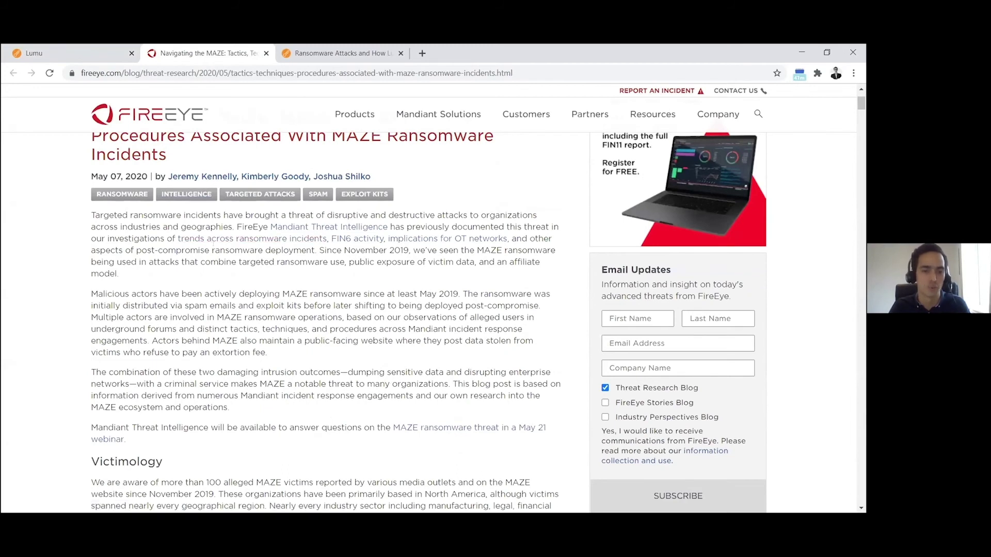
scroll(213, 246, down, 1)
scroll(155, 284, down, 3)
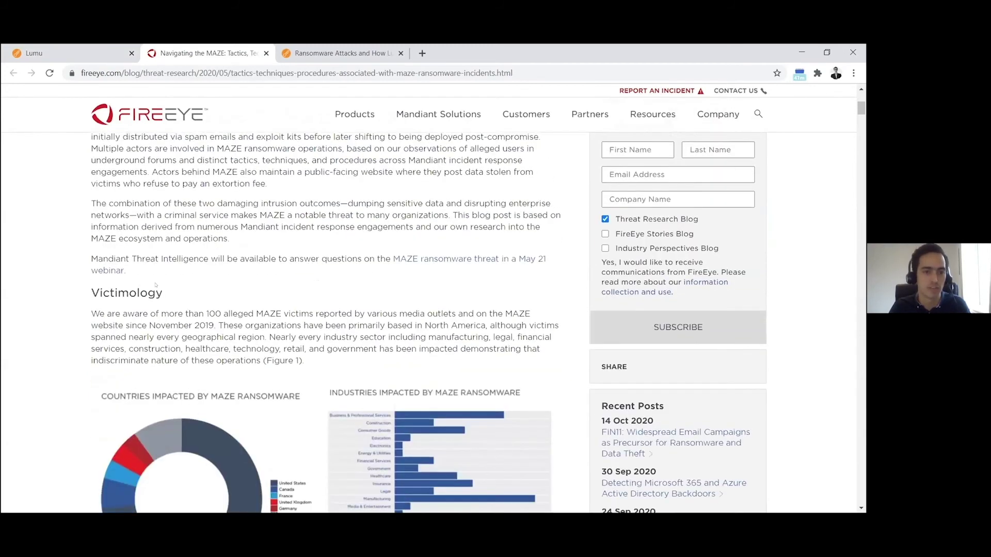
scroll(162, 337, down, 6)
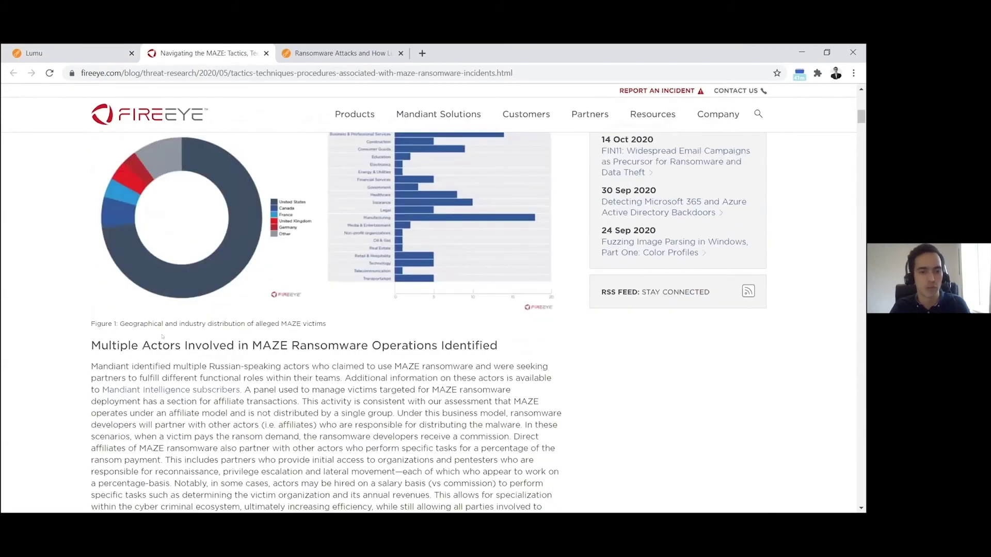
scroll(158, 331, down, 10)
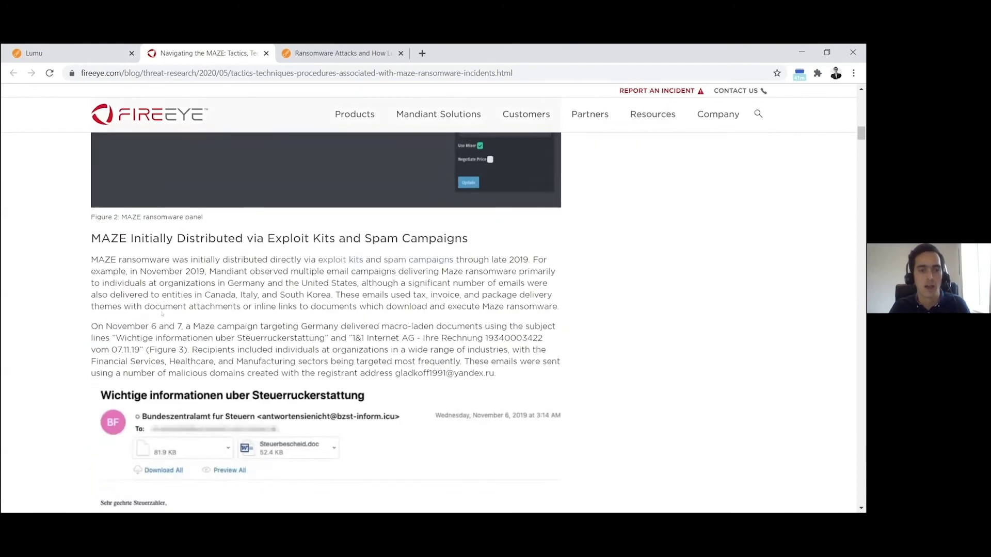
scroll(198, 334, down, 2)
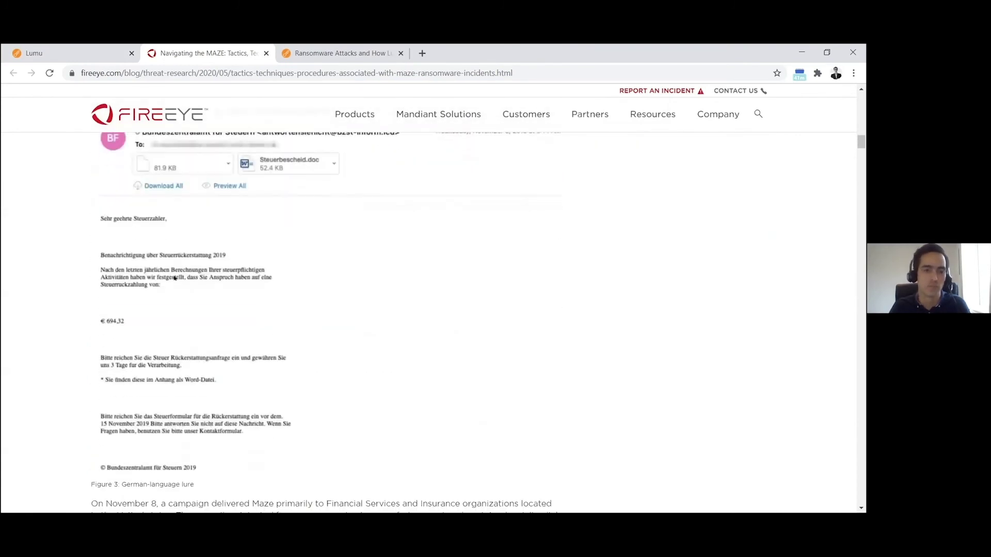
scroll(171, 236, up, 3)
scroll(175, 293, down, 3)
scroll(174, 293, down, 10)
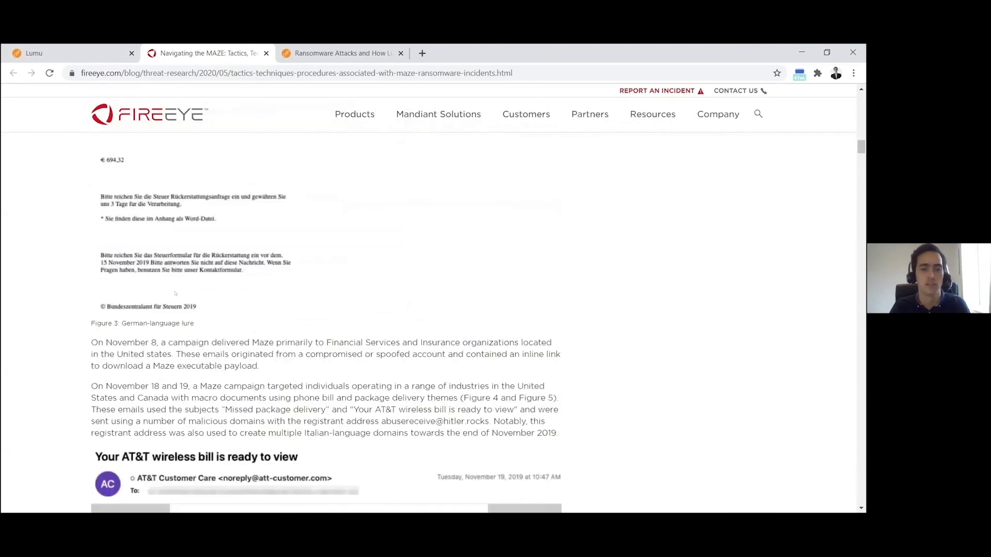
scroll(175, 293, down, 7)
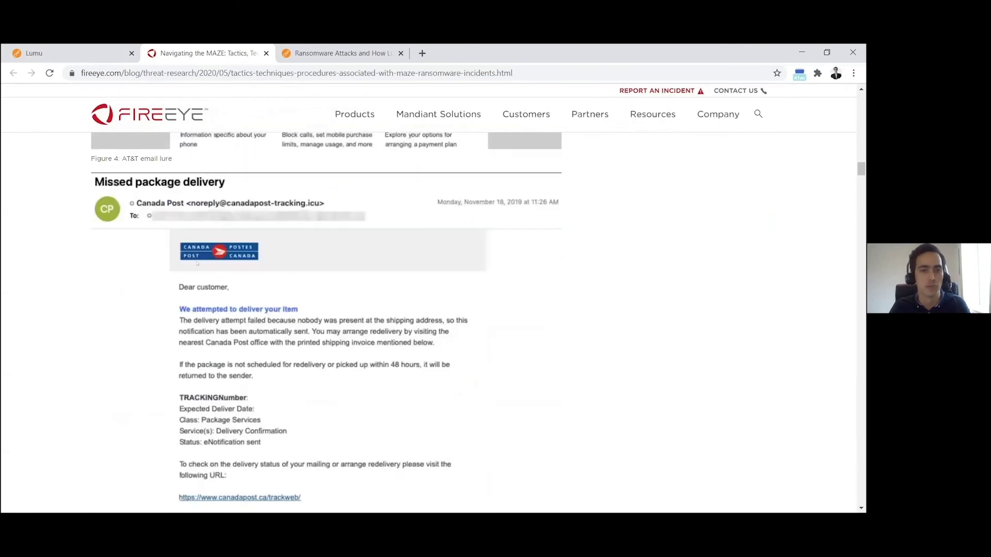
scroll(197, 263, down, 2)
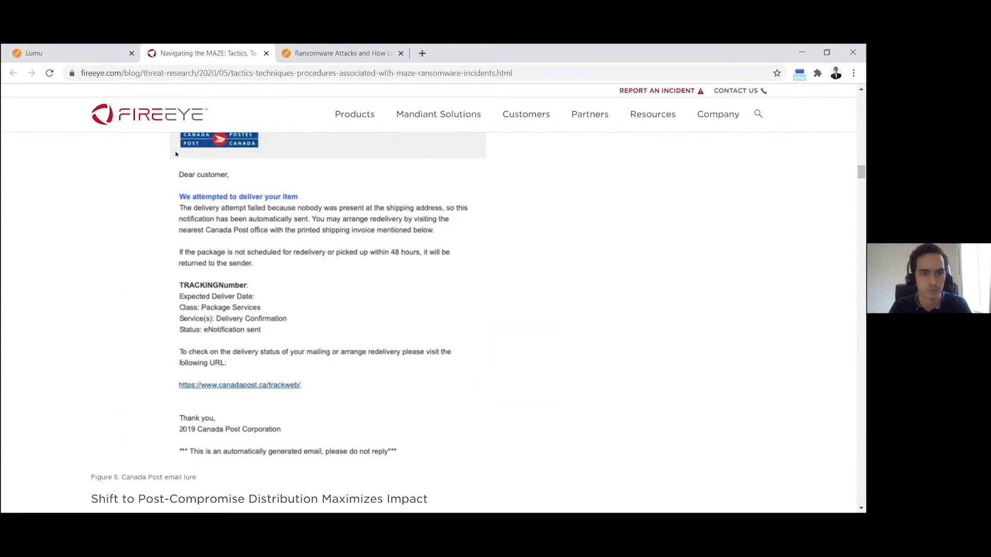
click(72, 53)
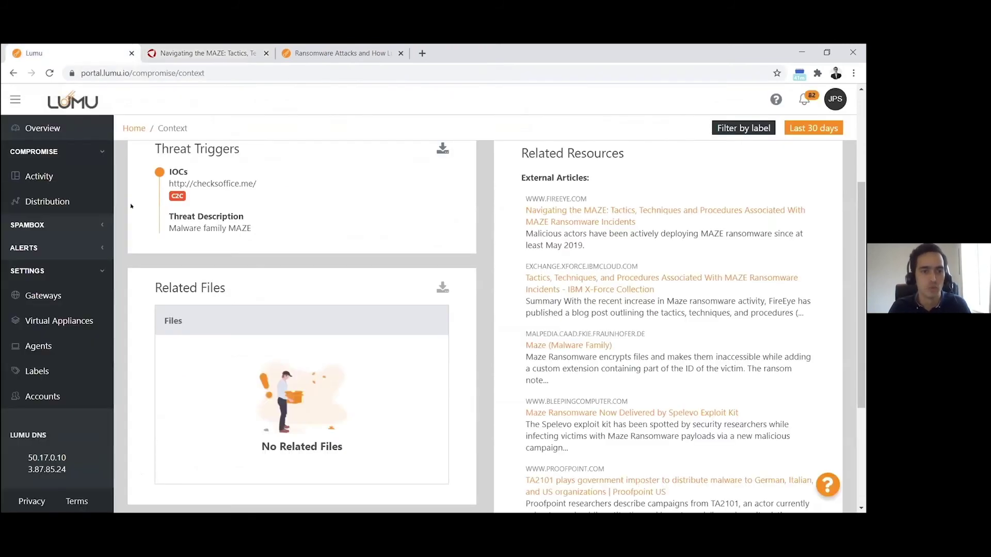
Find uimaan.fi, the Malware family Sodinokibi entry, in the compromise Activity details and open its compromise context.
click(48, 177)
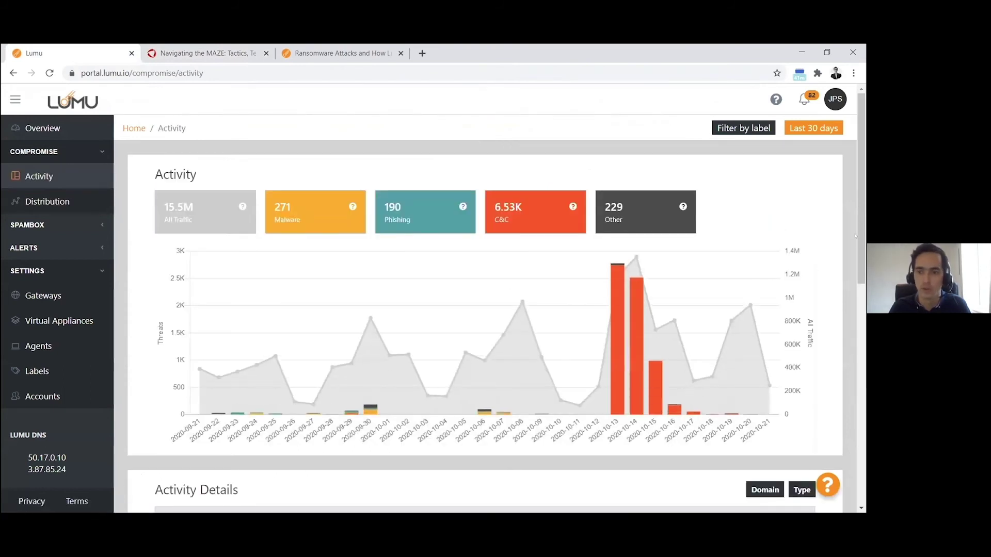
drag(861, 273, 862, 309)
scroll(471, 356, down, 9)
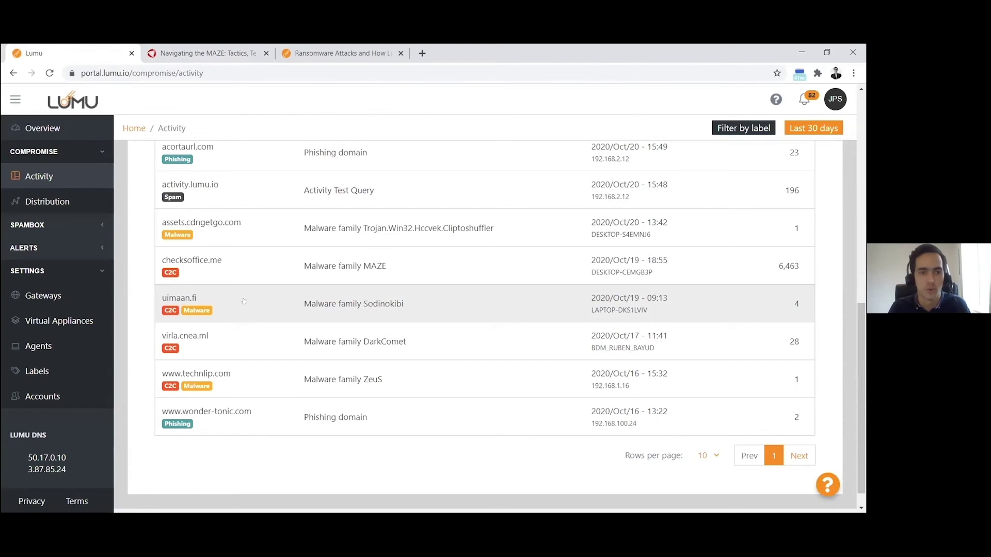
click(213, 305)
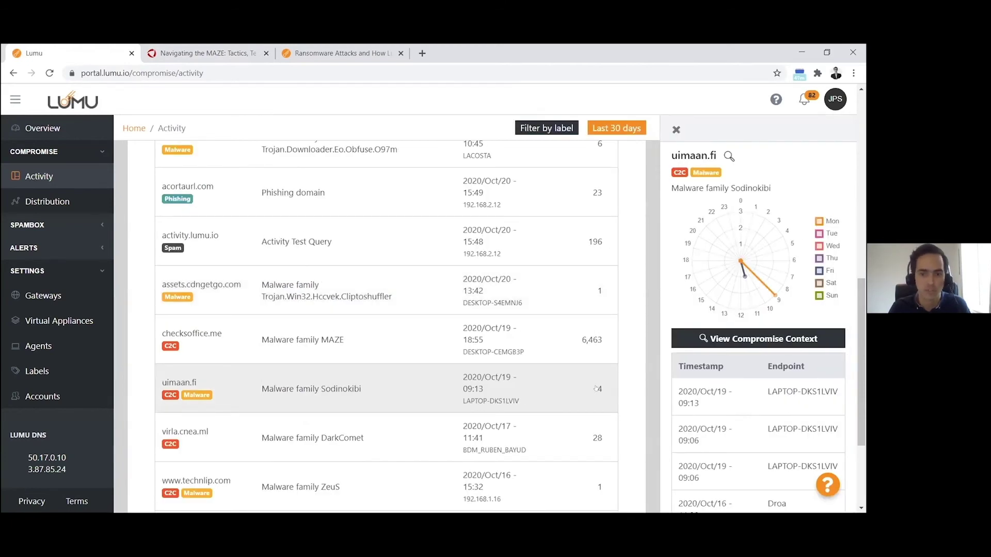
click(723, 342)
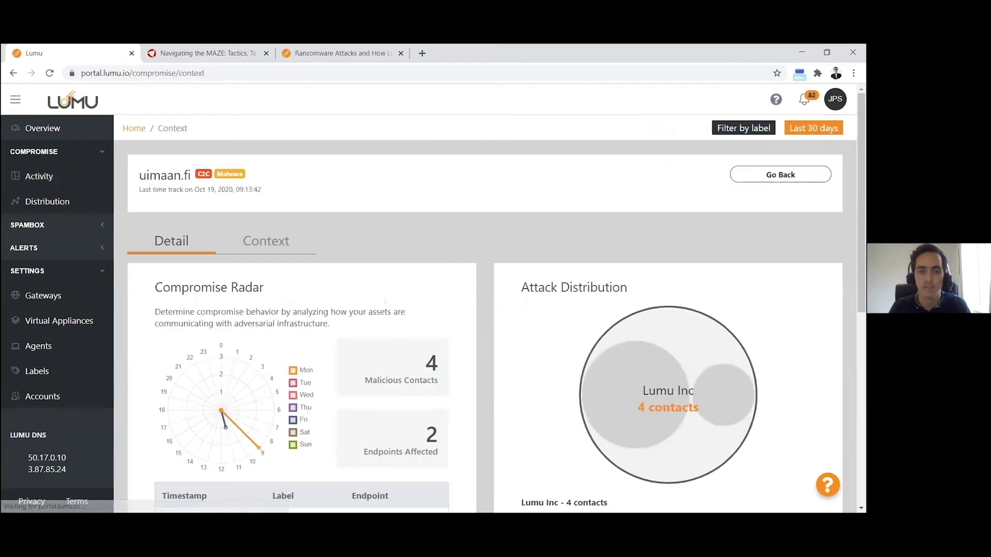
Examine the Compromise Radar, affected endpoints and Attack Distribution for uimaan.fi.
scroll(385, 301, down, 1)
scroll(385, 300, down, 2)
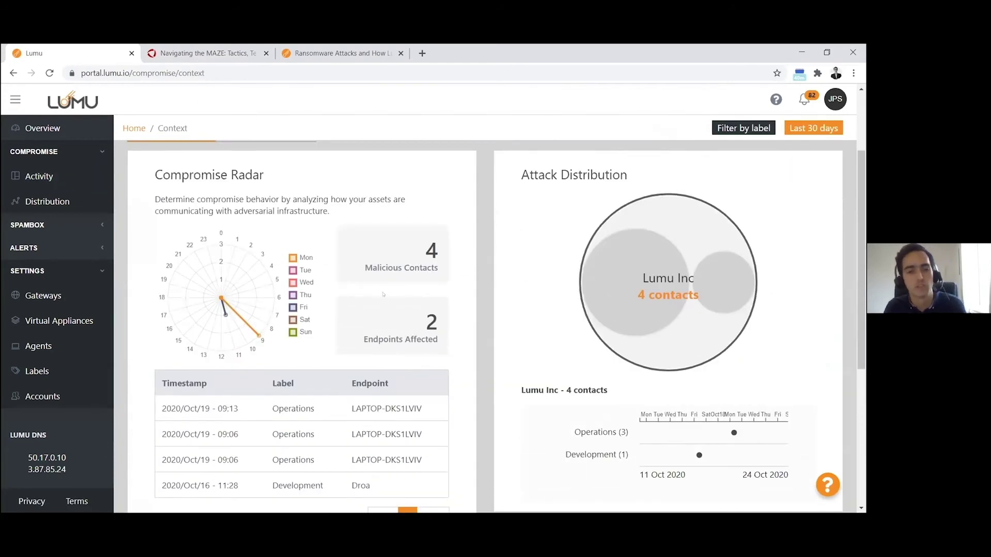
scroll(327, 279, up, 1)
scroll(335, 277, down, 1)
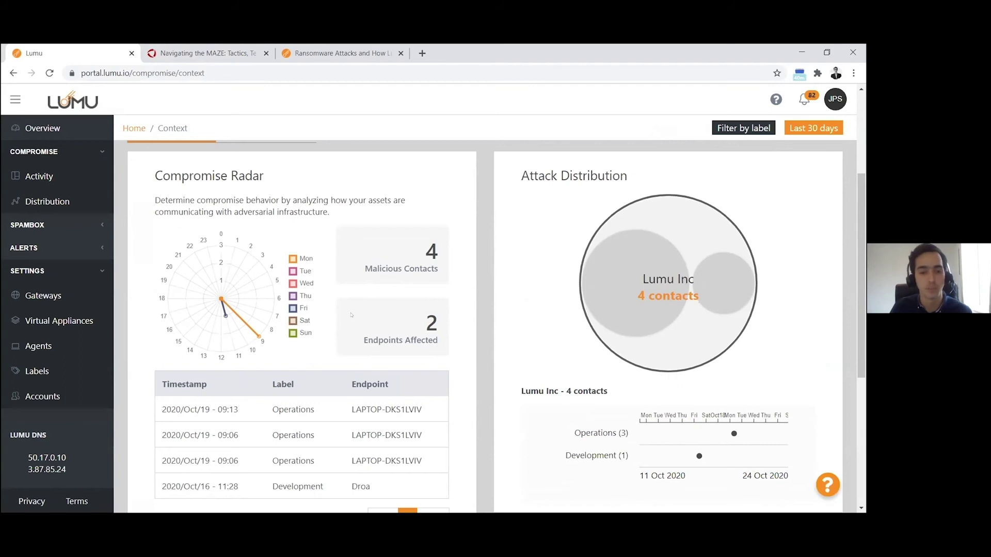
scroll(351, 314, down, 1)
scroll(351, 315, up, 1)
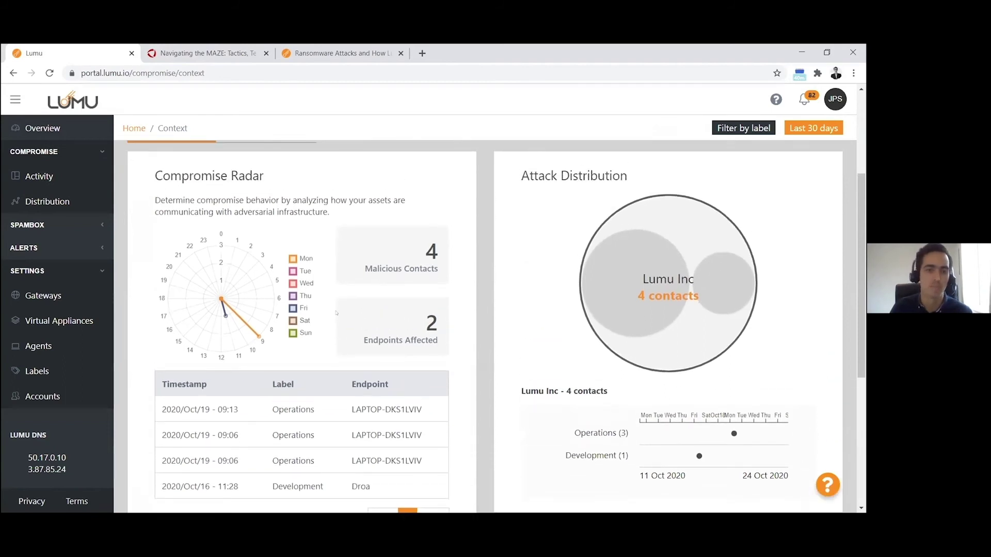
scroll(336, 312, up, 1)
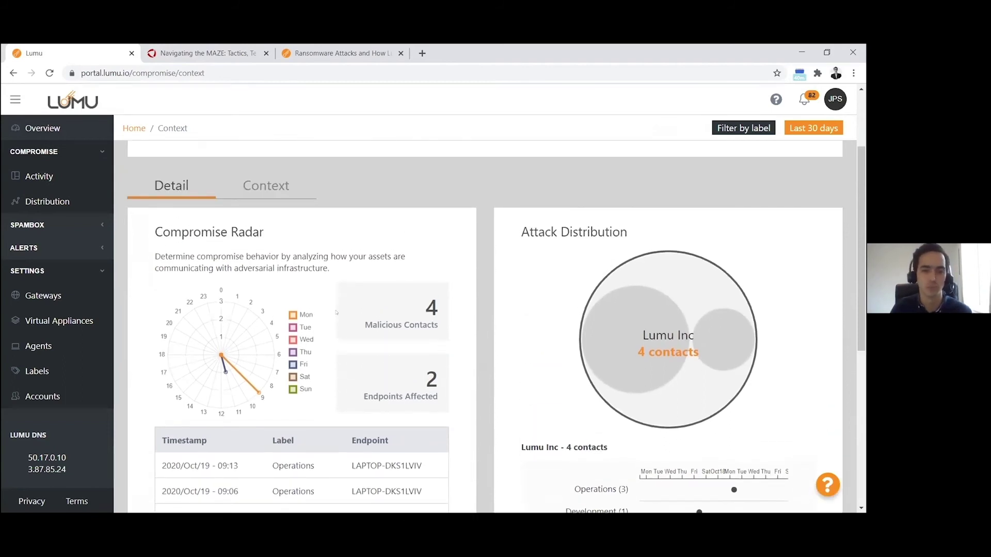
Review the uimaan.fi summary of threat triggers and related files, and check its contact table by timestamp, label and endpoint.
scroll(336, 312, up, 2)
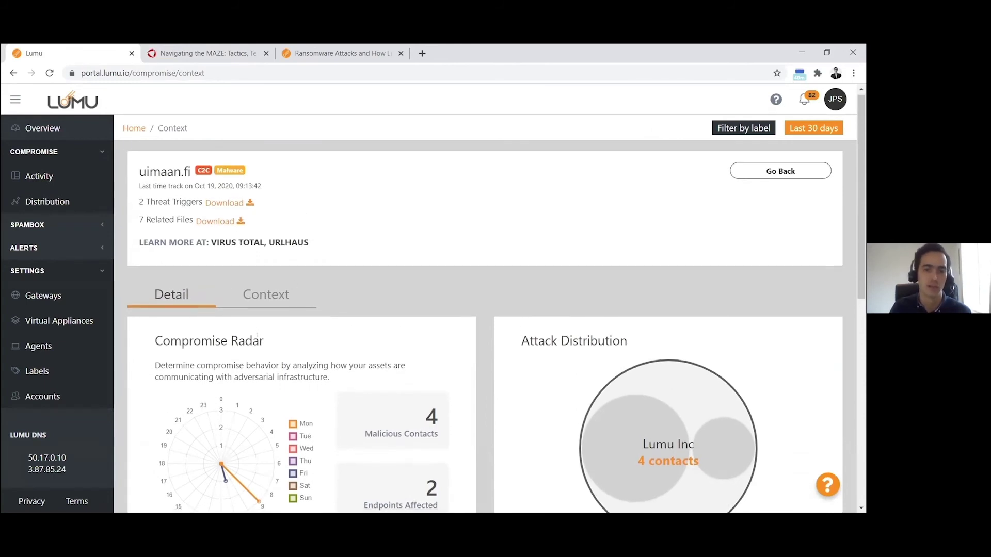
scroll(257, 335, down, 1)
scroll(260, 336, up, 1)
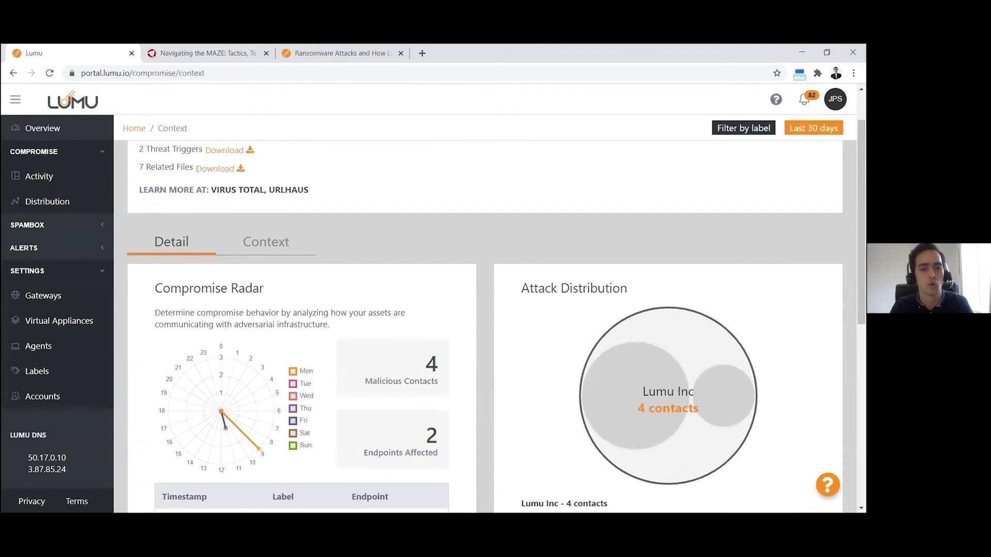
scroll(495, 303, up, 1)
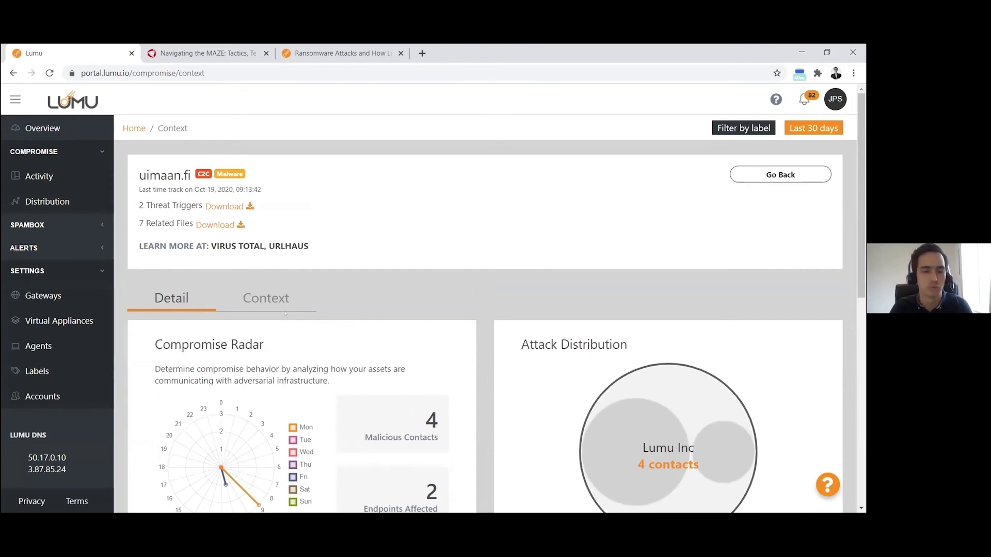
scroll(356, 343, down, 2)
scroll(357, 343, up, 2)
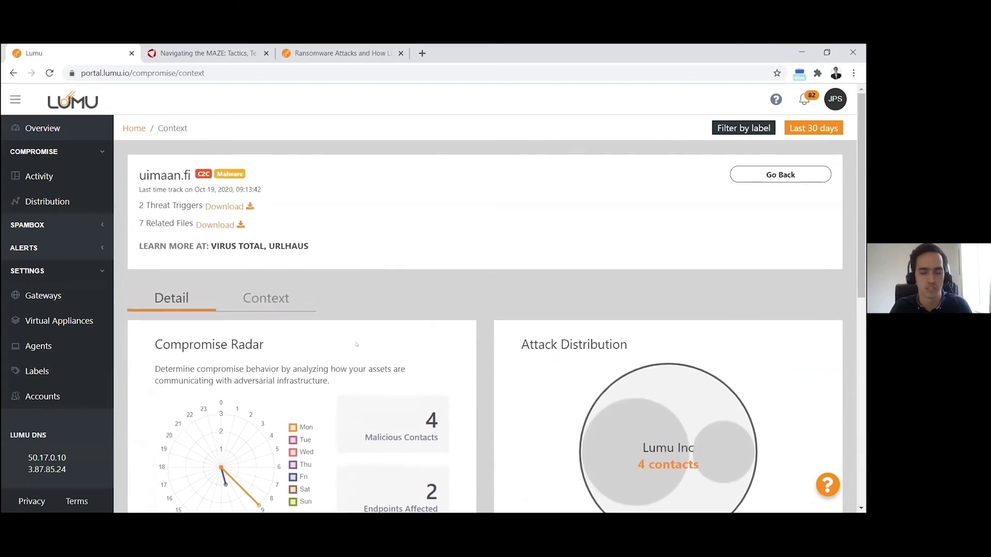
scroll(356, 344, down, 2)
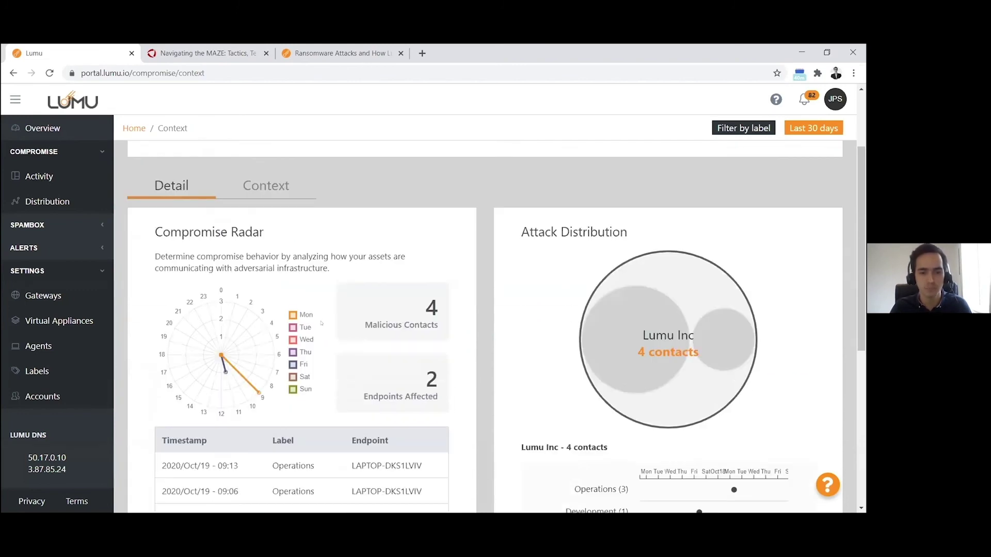
scroll(313, 320, down, 4)
scroll(314, 320, up, 4)
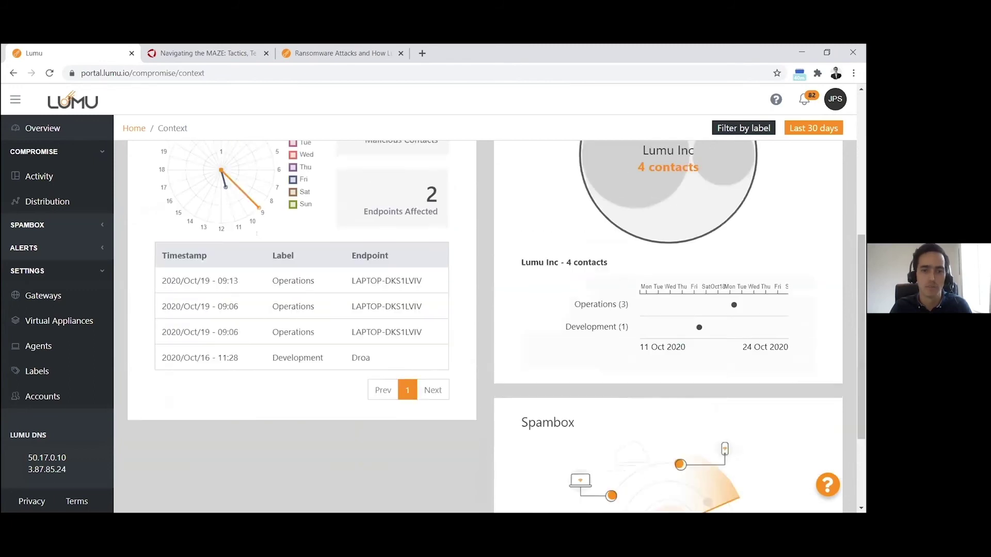
Show the Context information for uimaan.fi and review its threat triggers, threat descriptions and external articles.
click(273, 187)
scroll(297, 293, down, 2)
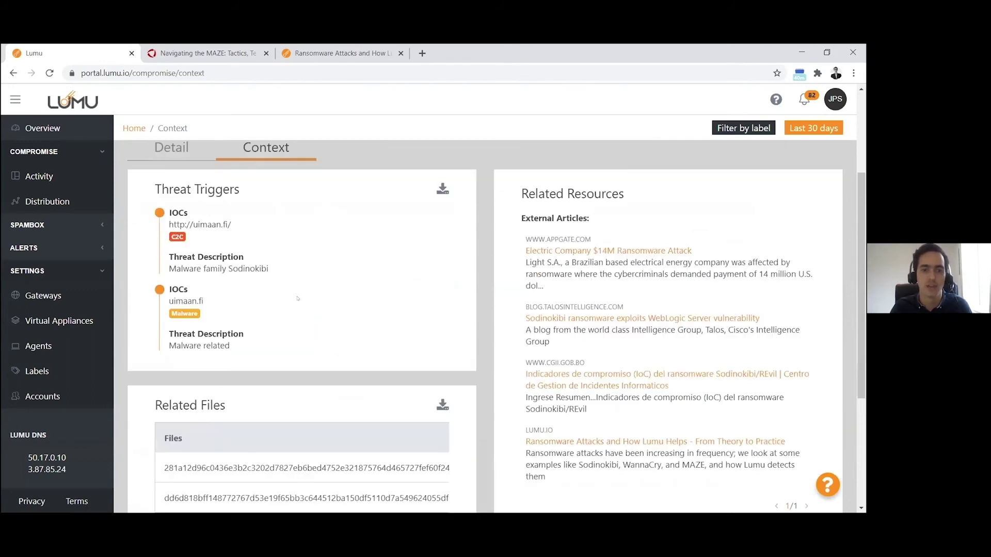
scroll(297, 298, up, 1)
scroll(297, 299, up, 3)
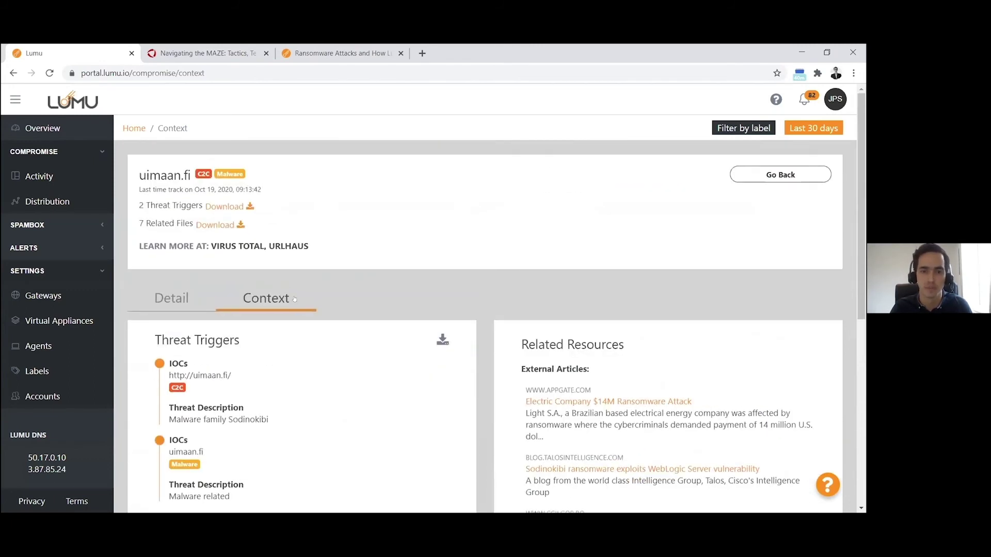
scroll(537, 248, down, 3)
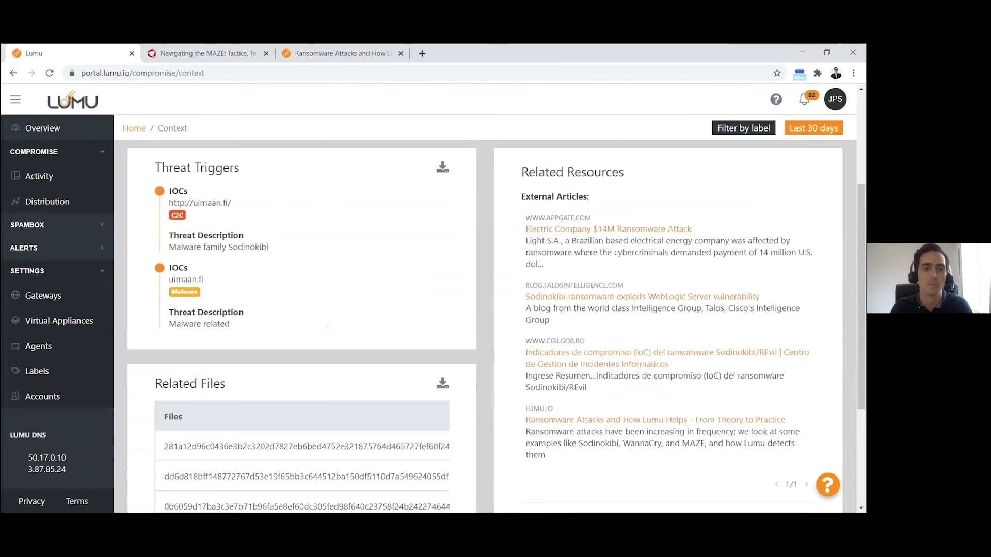
Examine the Related Files hashes for uimaan.fi, highlighting part of the first hash and clearing the selection.
scroll(485, 336, down, 2)
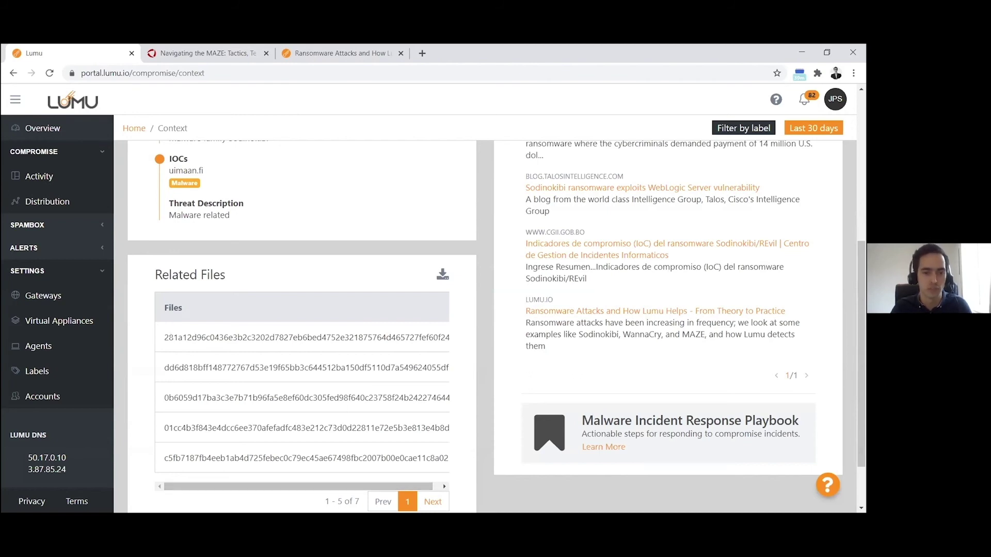
drag(165, 337, 308, 338)
click(292, 357)
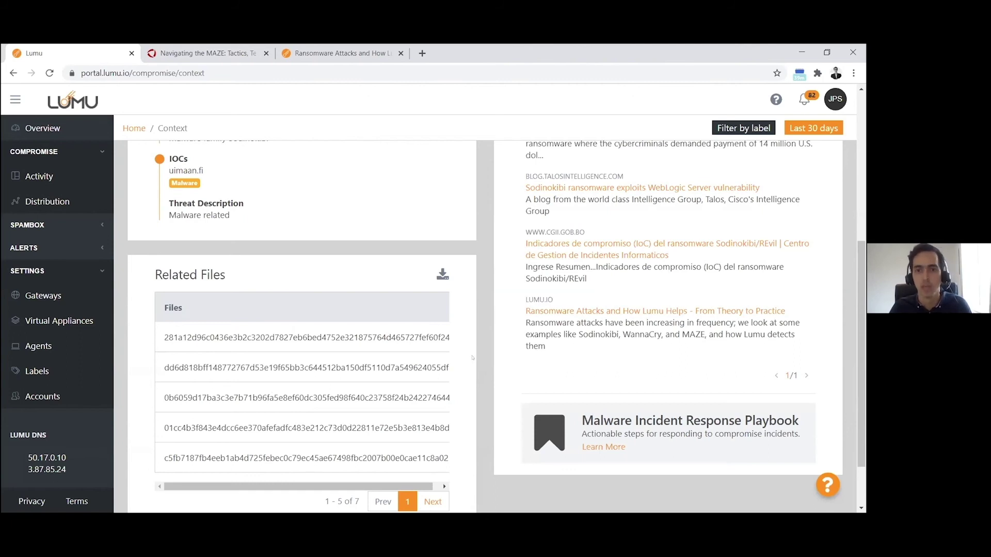
Open the lumu.io article "Ransomware Attacks and How Lumu Helps" from the related resources in a new browser tab and display it.
scroll(471, 358, up, 3)
scroll(565, 293, down, 1)
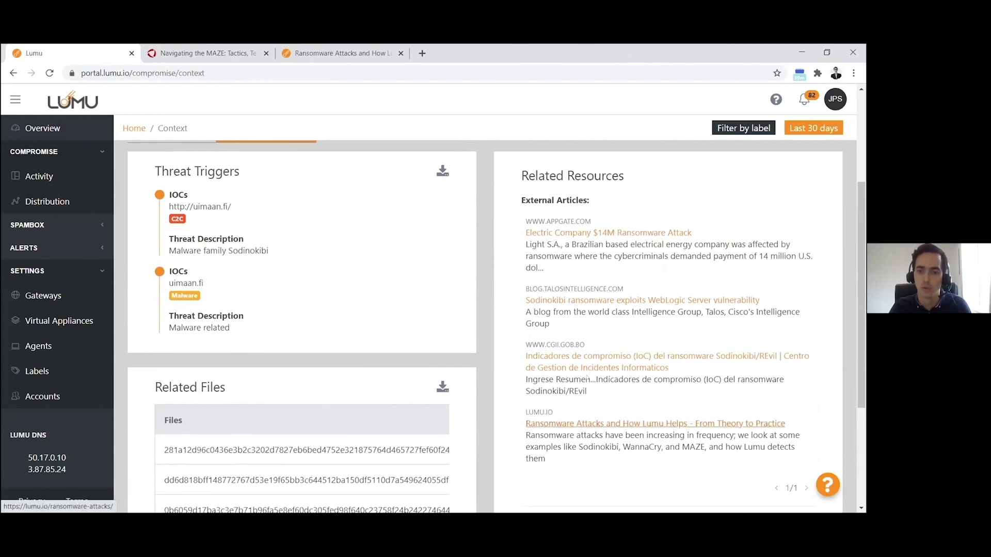
right_click(544, 424)
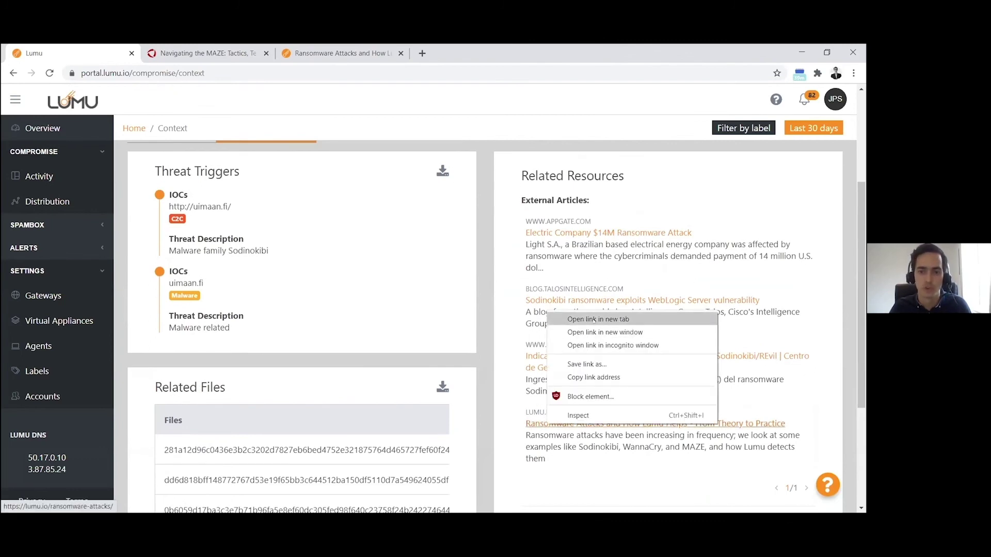
click(593, 320)
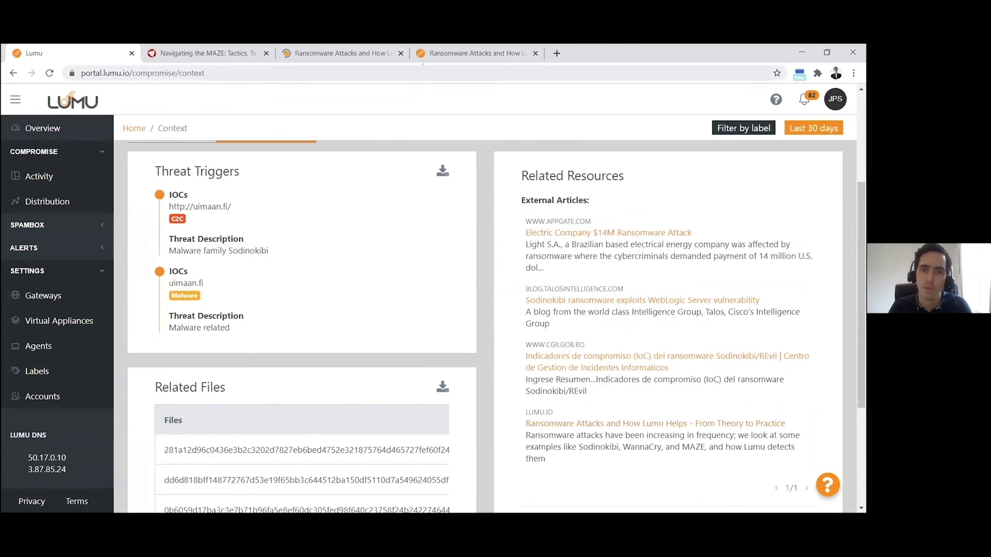
key(ctrl+3)
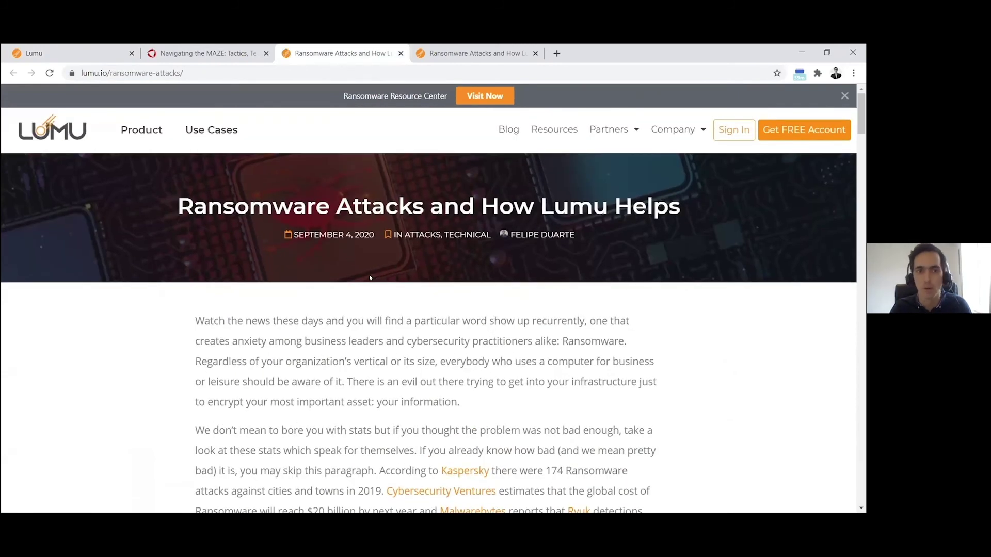
Read the article's introduction, "First: The Basics" section and Case Study 1 on WannaCry ransomware attacks.
scroll(369, 277, down, 1)
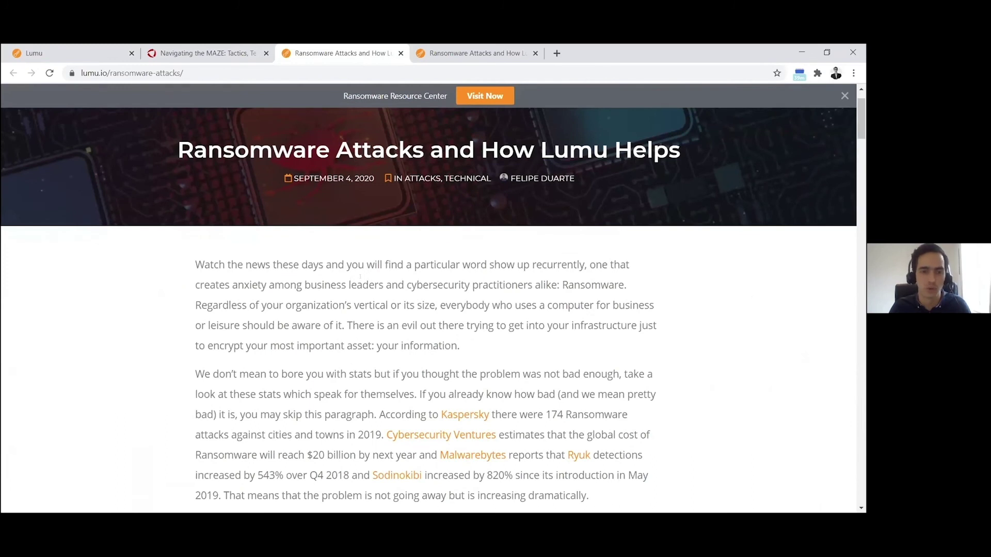
scroll(360, 276, down, 1)
scroll(363, 278, down, 2)
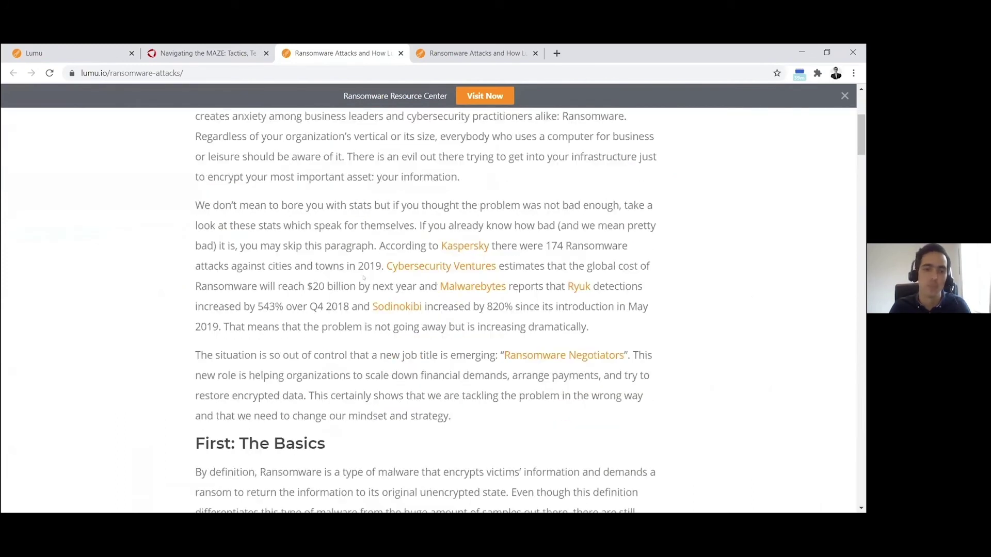
scroll(364, 277, down, 2)
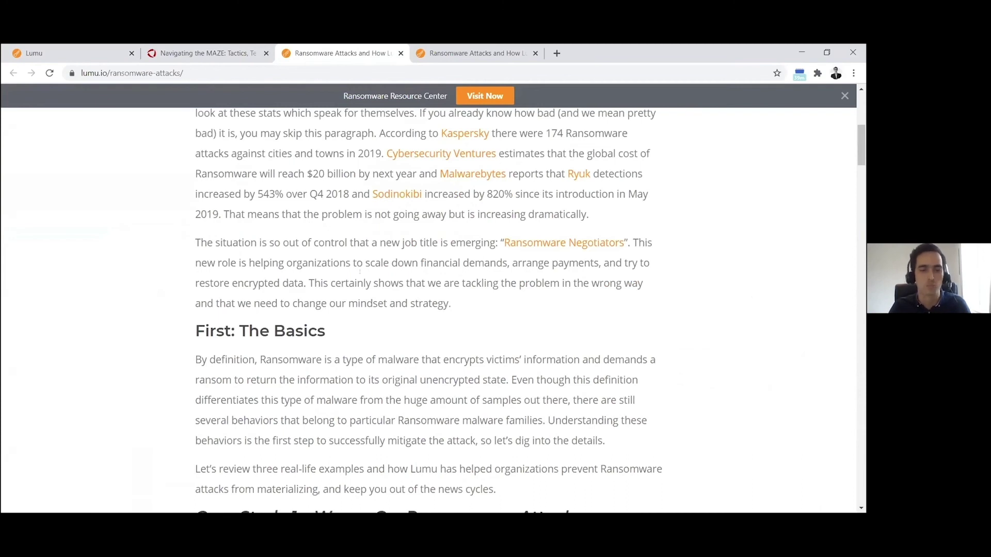
scroll(359, 272, down, 3)
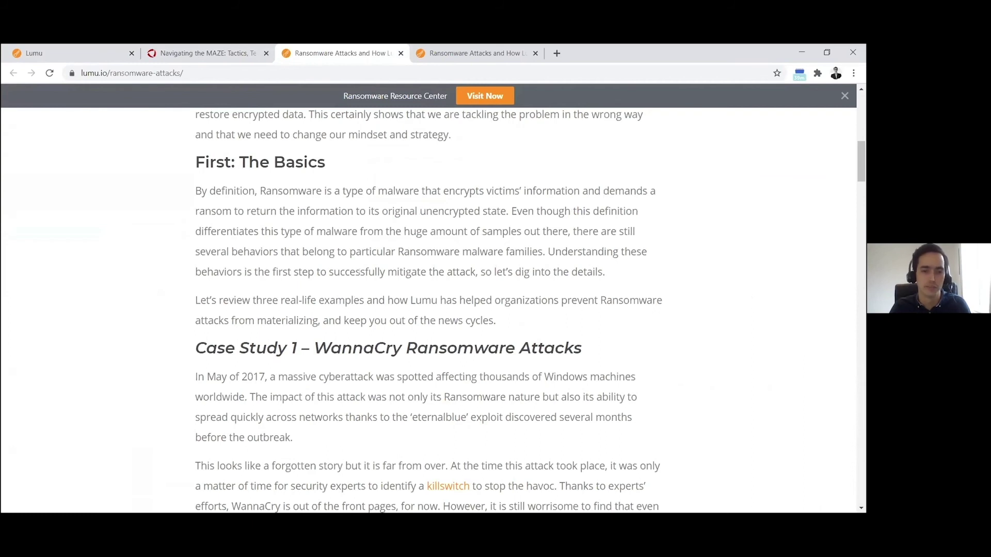
scroll(360, 316, down, 1)
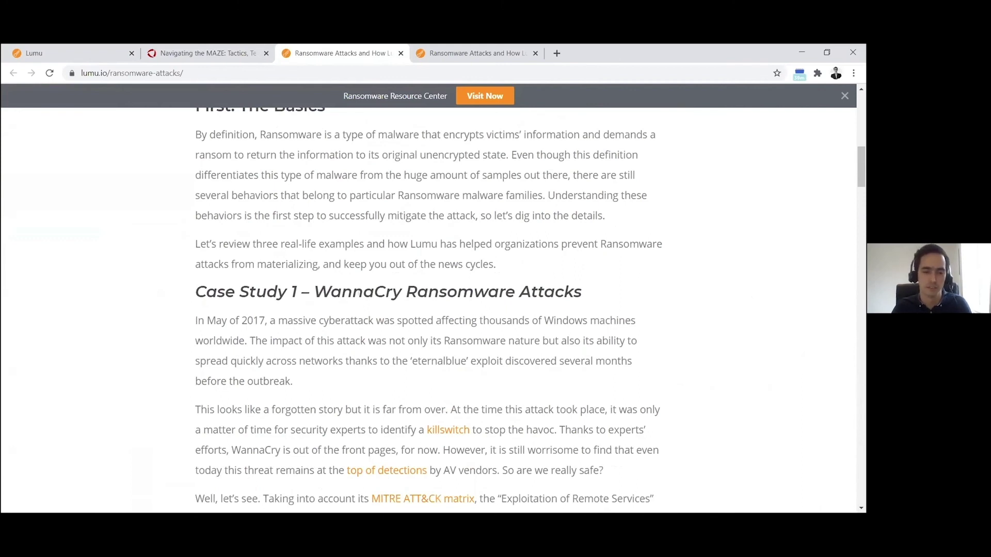
scroll(357, 300, down, 8)
Read Case Study 2 on MAZE ransomware attacks in the lumu.io article, including the initial compromise list and the recommended response.
scroll(358, 300, down, 3)
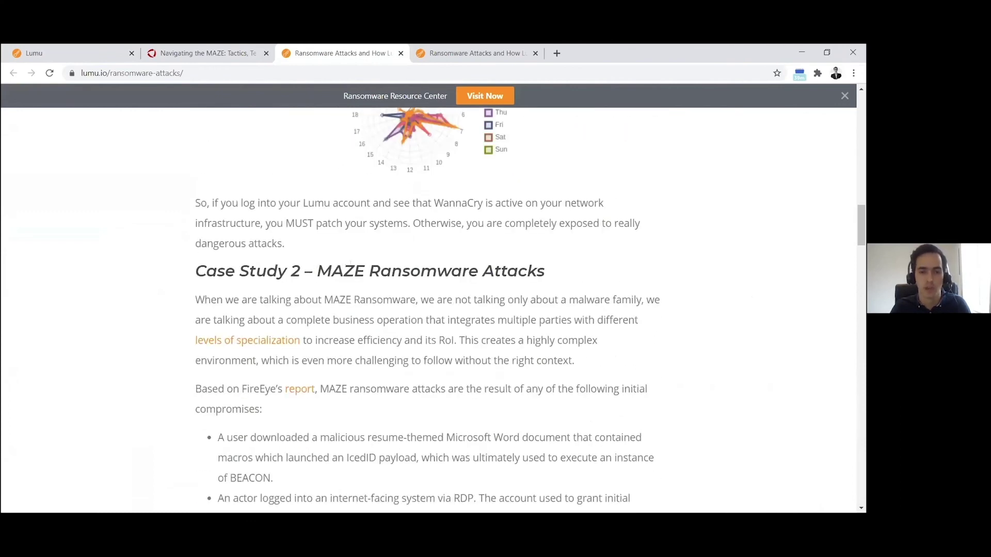
scroll(359, 269, down, 7)
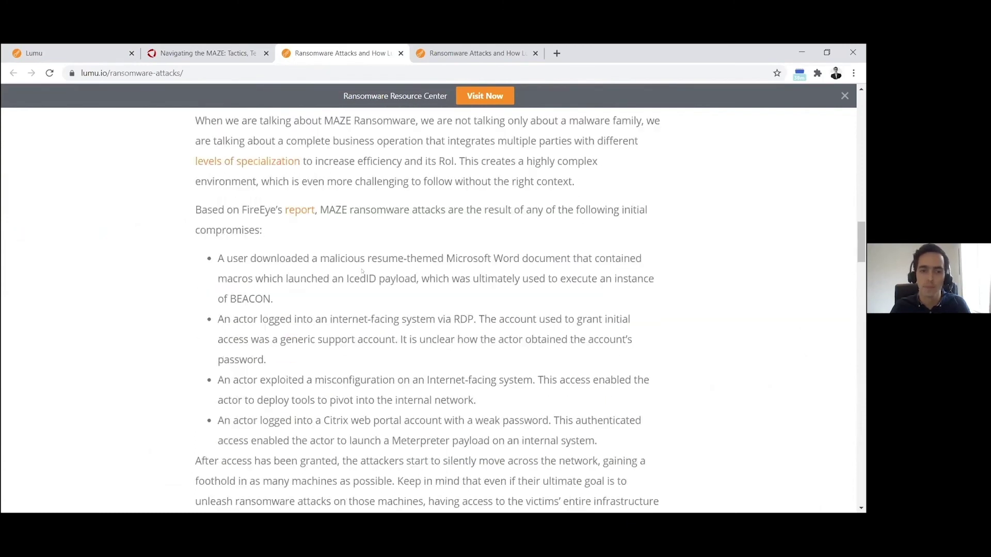
scroll(251, 185, up, 2)
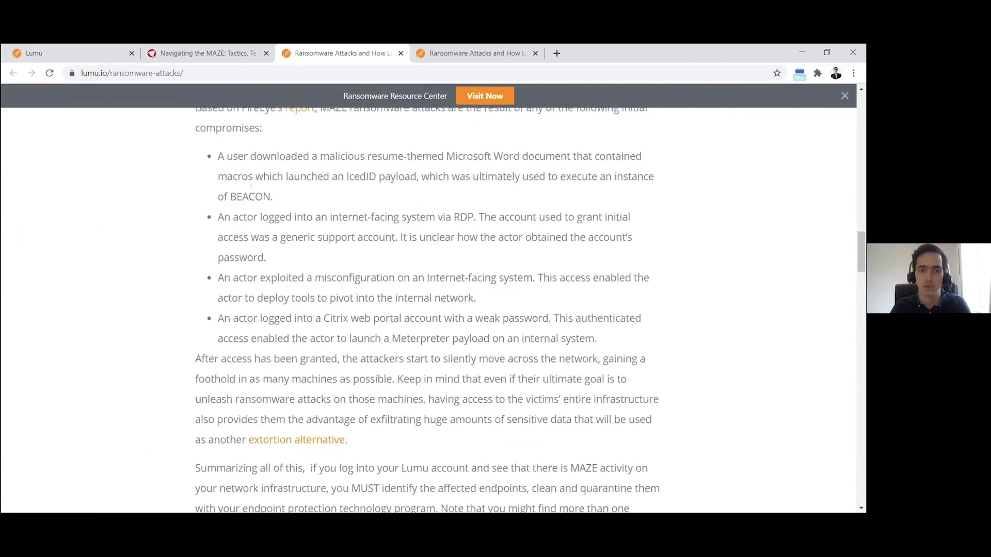
scroll(257, 206, down, 9)
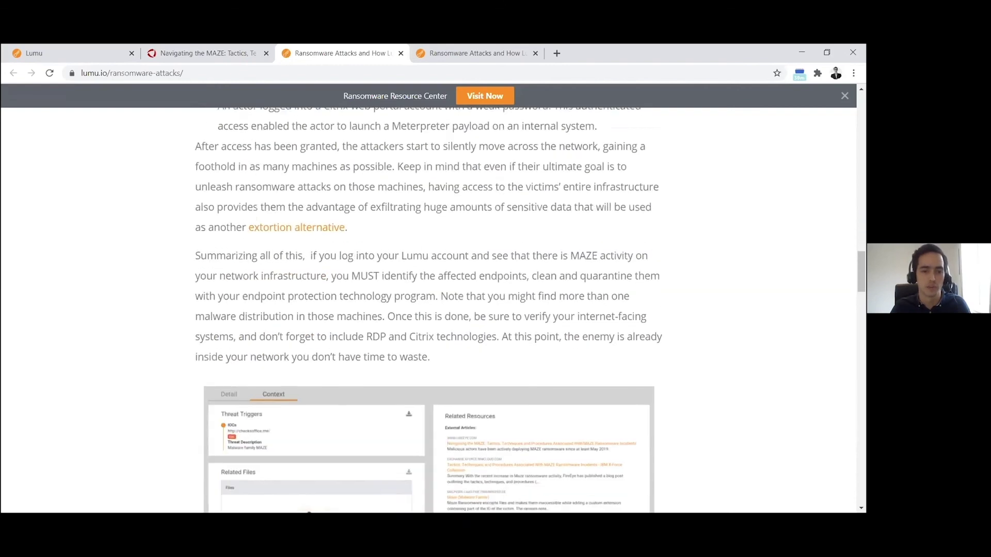
scroll(321, 221, down, 3)
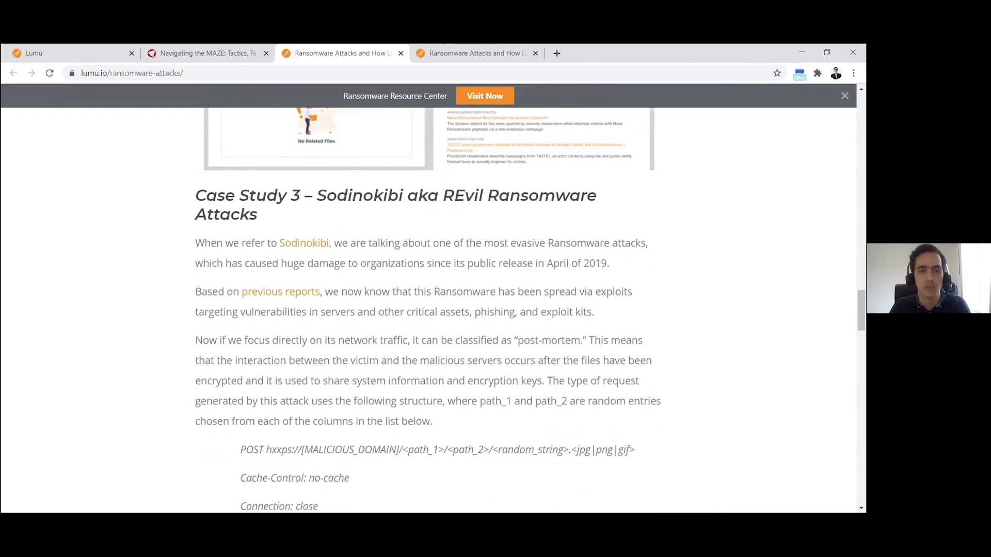
Read Case Study 3 on Sodinokibi, reviewing the POST request structure, the Path 1 and Path 2 table and the response advice.
scroll(350, 207, down, 1)
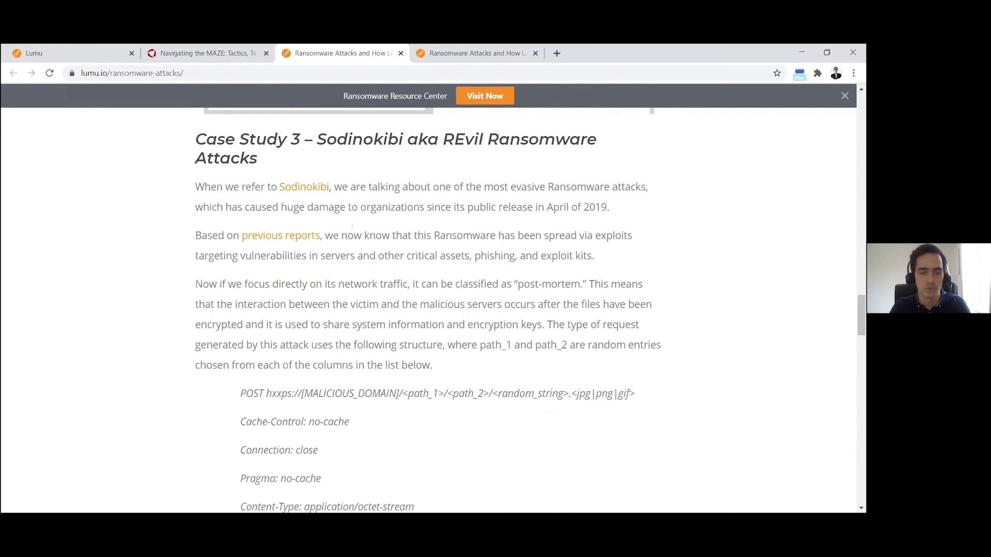
scroll(301, 272, down, 2)
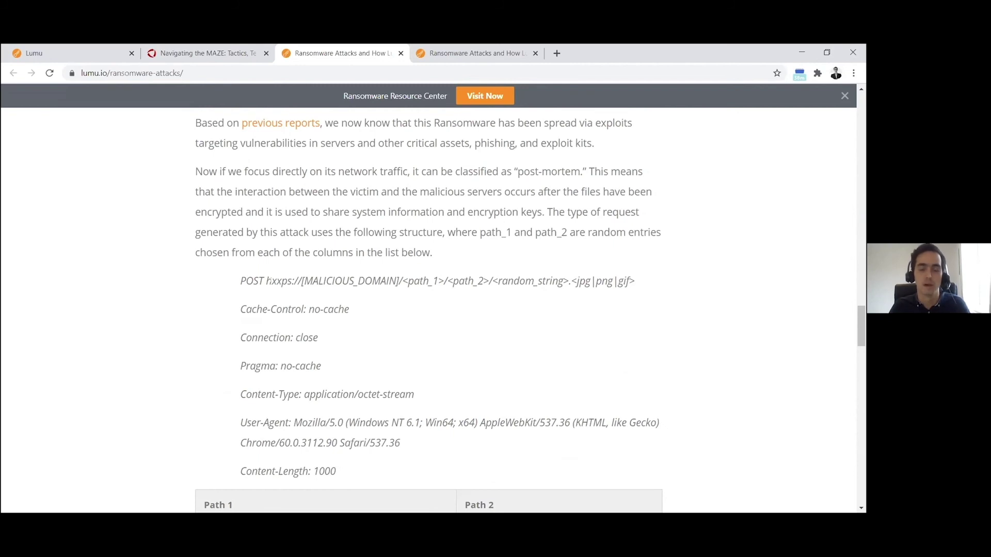
scroll(301, 272, down, 5)
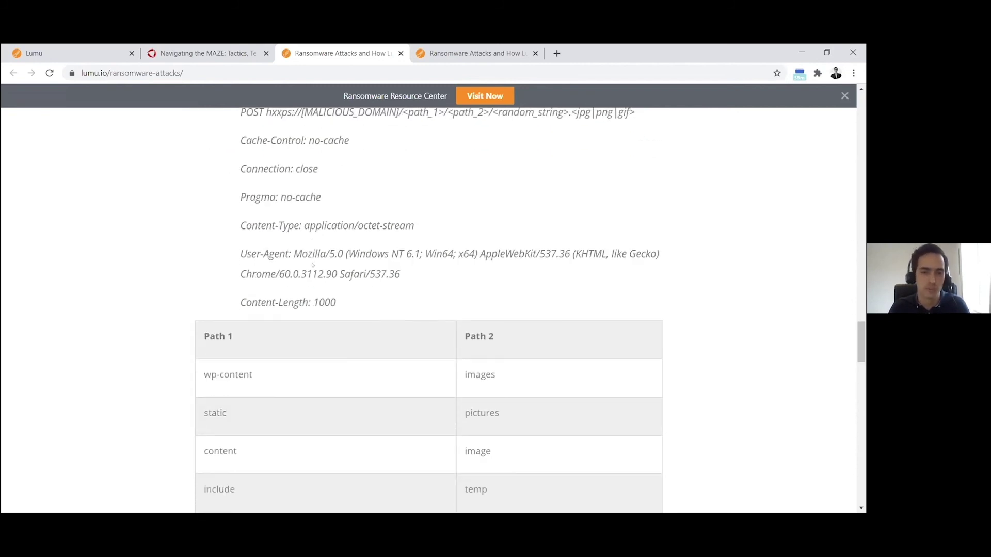
scroll(311, 264, up, 4)
scroll(312, 264, up, 1)
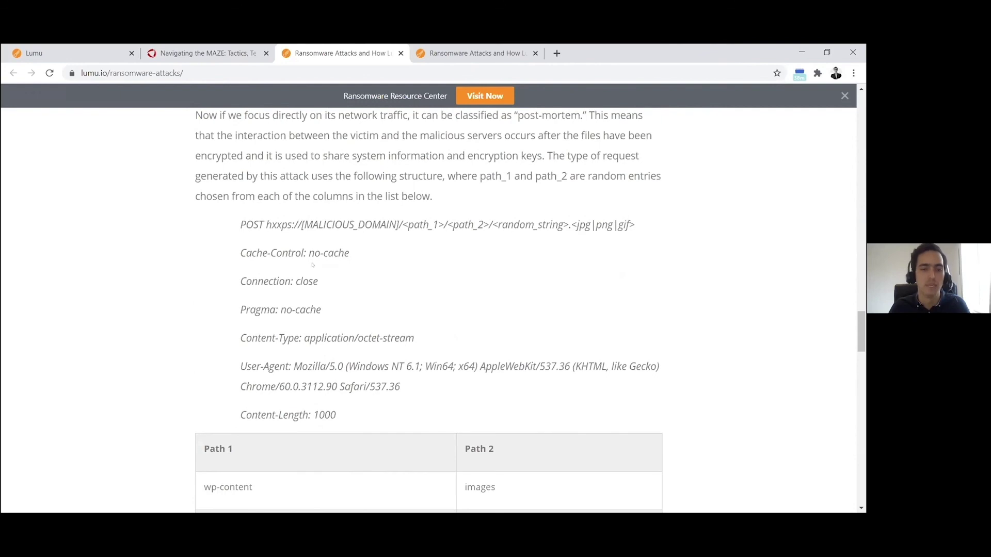
scroll(312, 265, down, 10)
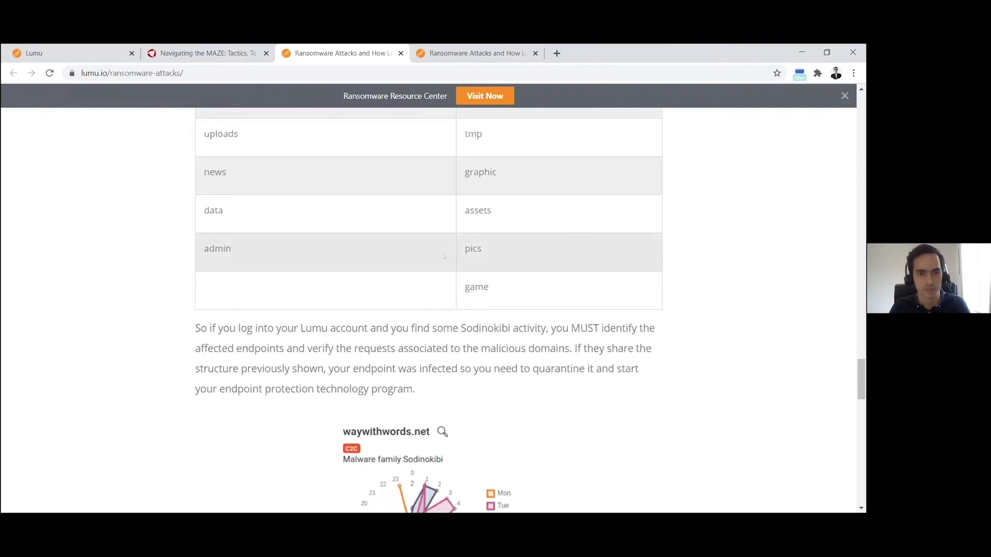
Return to the Lumu portal's Activity page and filter the Activity Details table by domain 178.79.163.131.
click(60, 54)
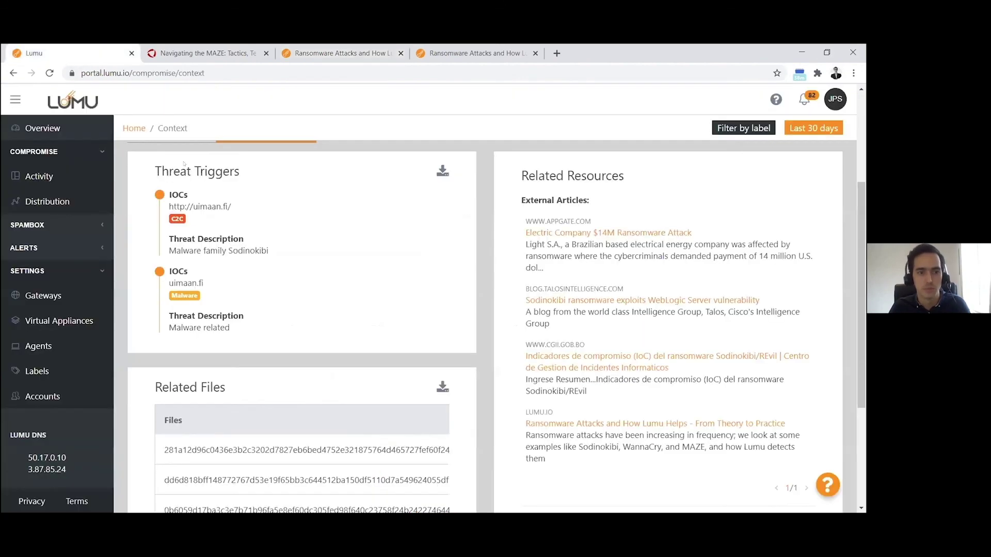
click(41, 176)
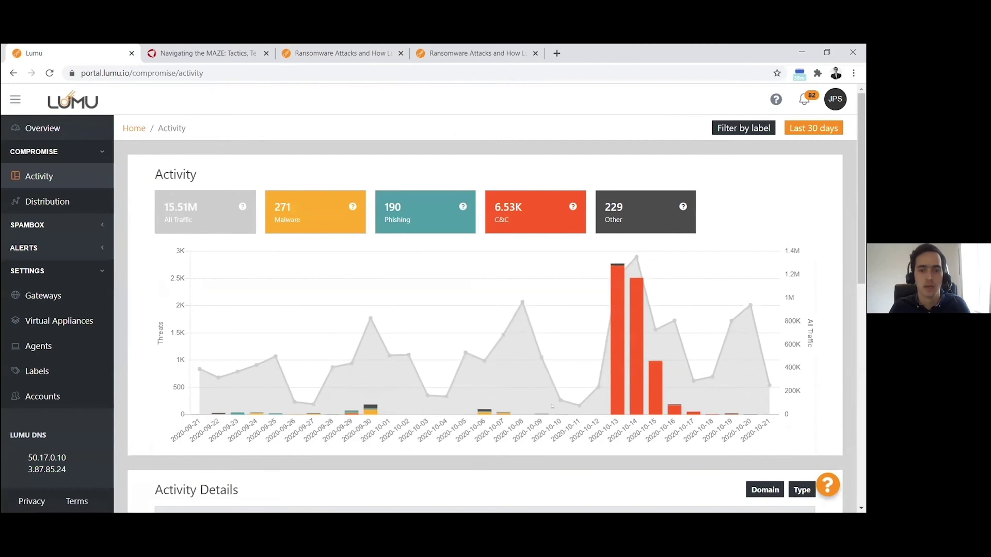
scroll(624, 309, down, 6)
scroll(624, 309, up, 2)
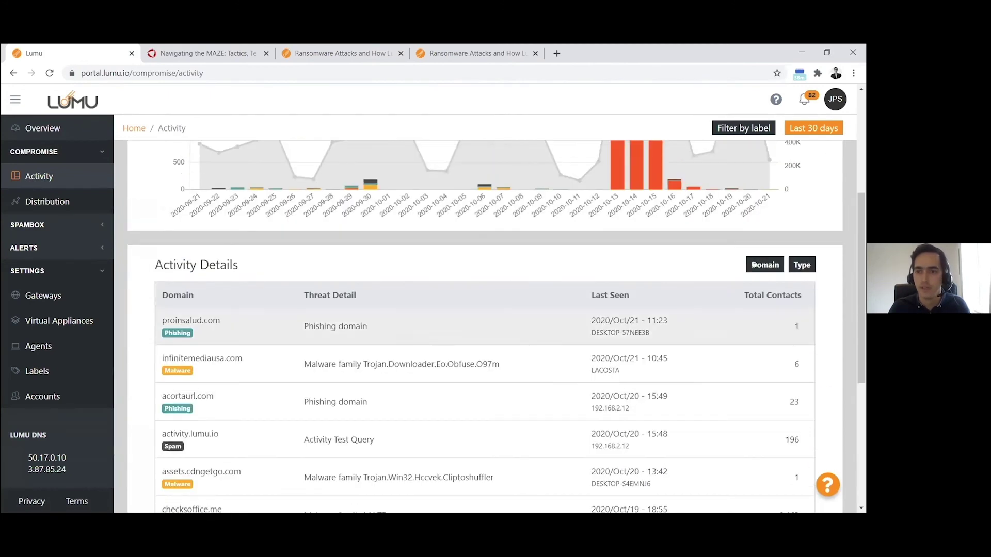
click(765, 264)
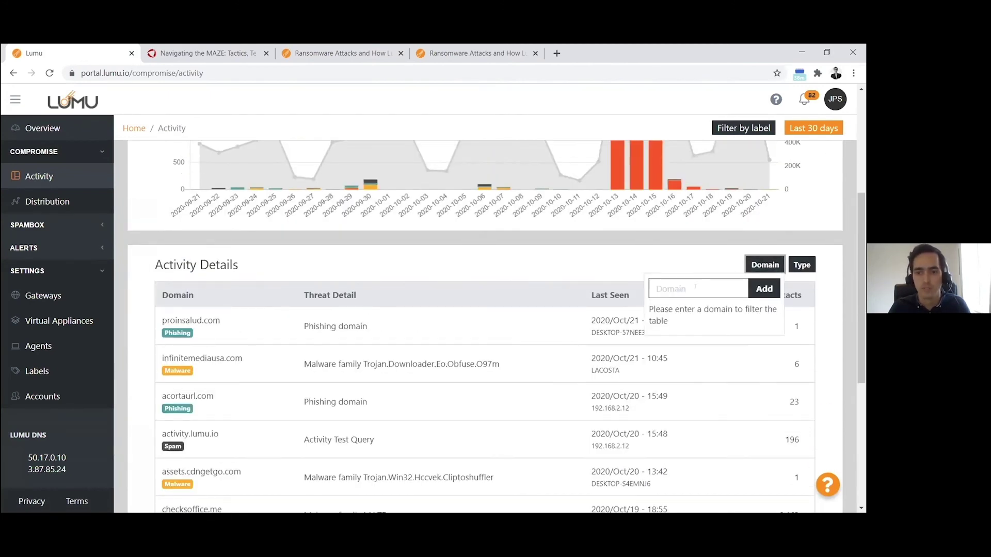
click(697, 287)
click(671, 310)
click(753, 288)
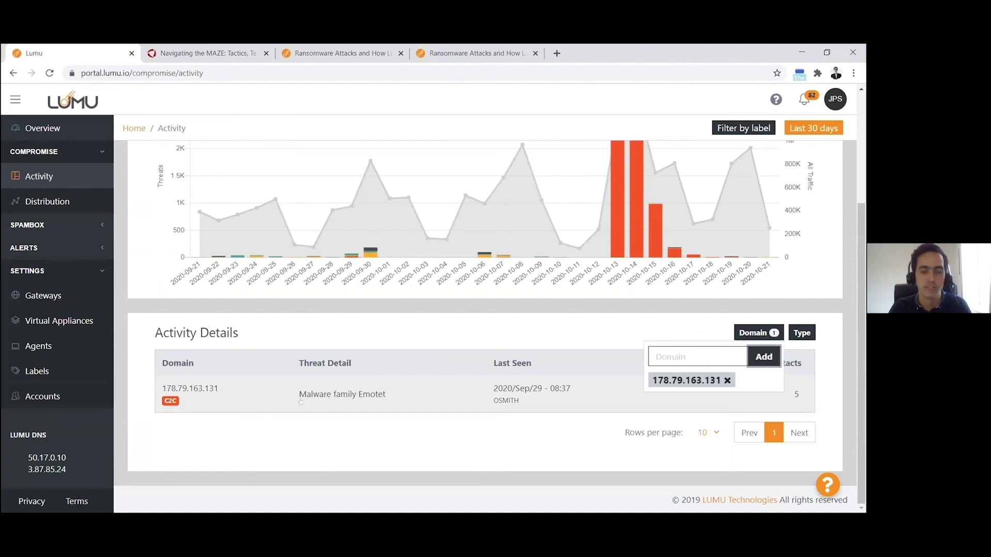
Open the compromise details for 178.79.163.131, highlight and deselect the IP address, and review its radar and attack distribution.
click(226, 393)
click(711, 338)
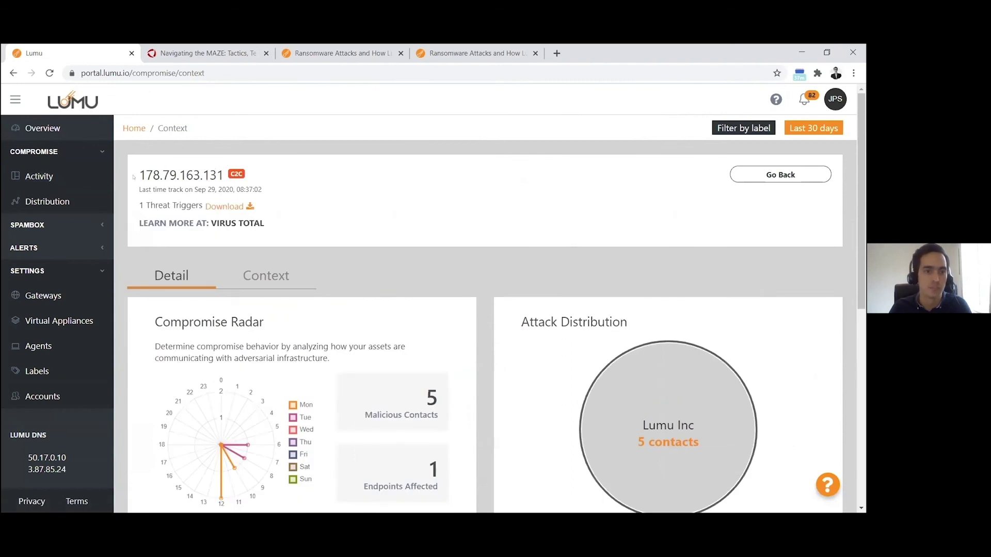
drag(226, 176, 138, 176)
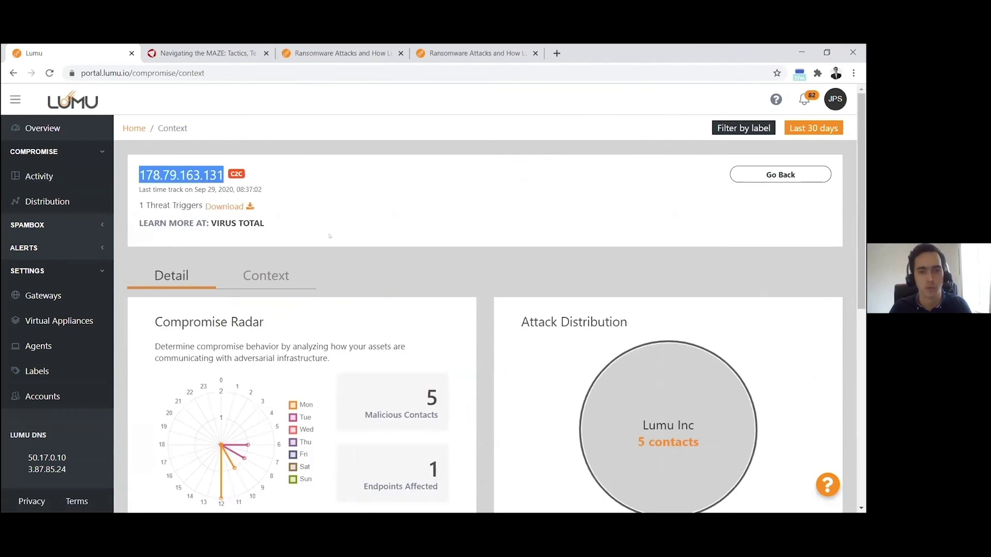
click(330, 236)
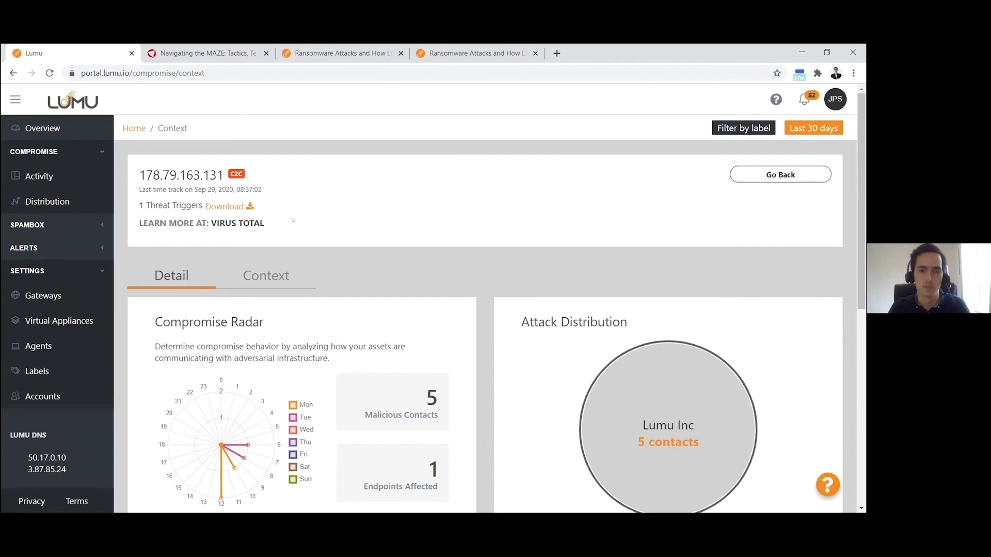
scroll(291, 234, down, 3)
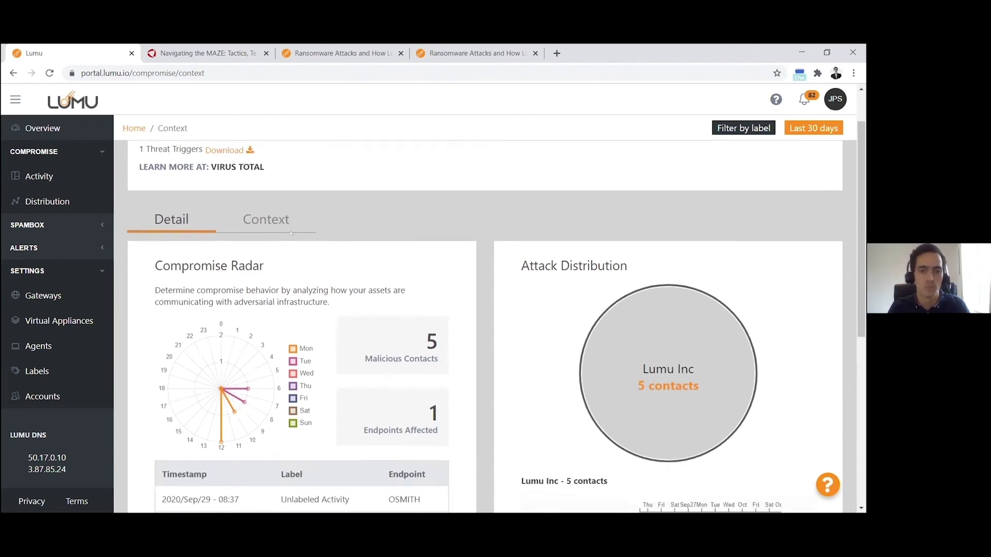
scroll(361, 248, up, 2)
scroll(405, 255, down, 3)
scroll(405, 255, up, 5)
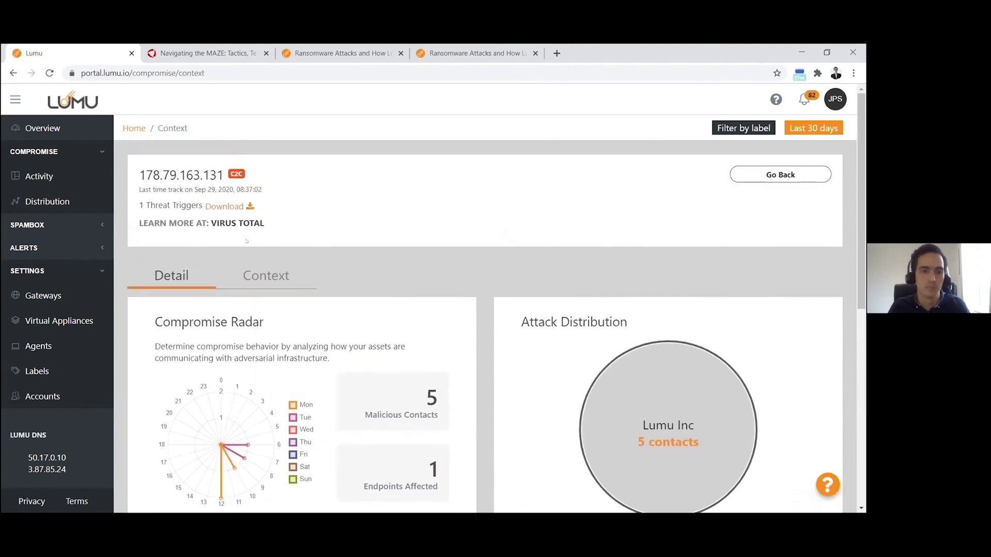
Show the Context information for 178.79.163.131 and highlight the port digits in its IOC address.
click(257, 273)
scroll(221, 283, down, 3)
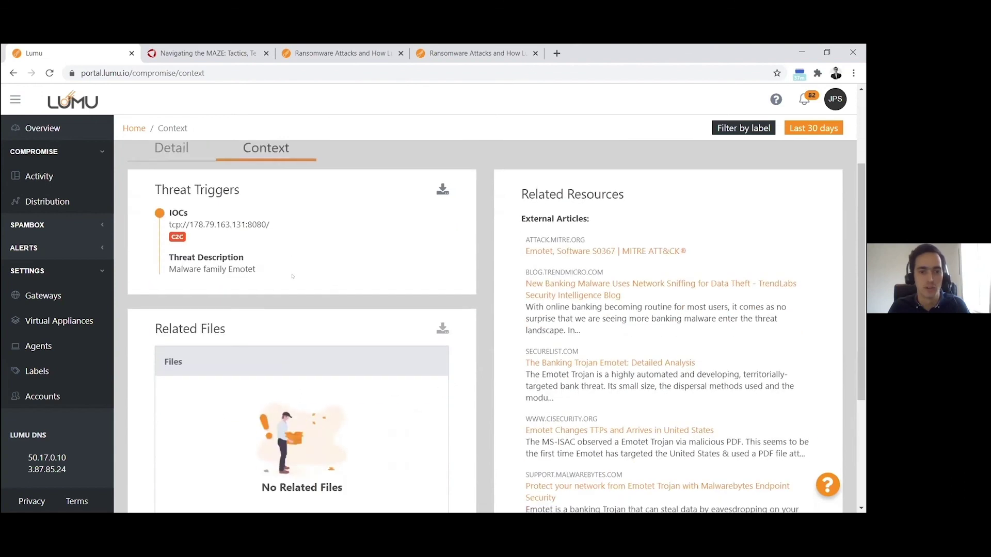
scroll(221, 283, up, 2)
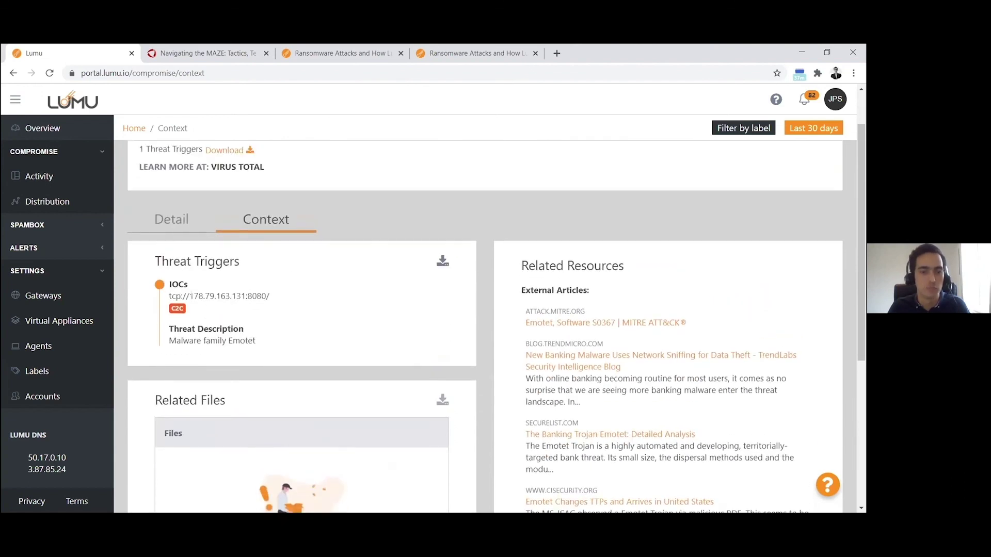
drag(266, 297, 252, 296)
Review the Emotet external articles and the Related Files section down to the Malware Incident Response Playbook entry.
scroll(561, 290, down, 2)
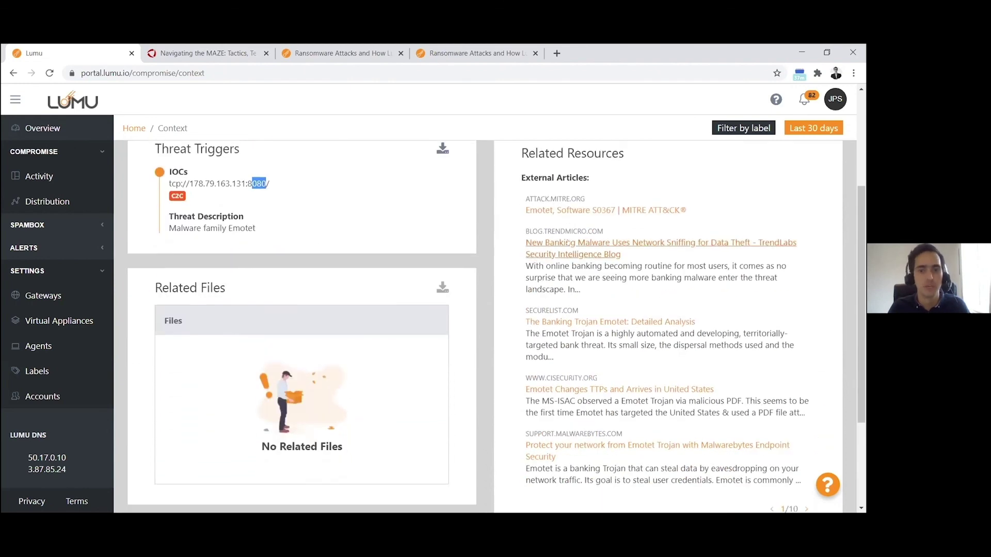
scroll(561, 250, down, 2)
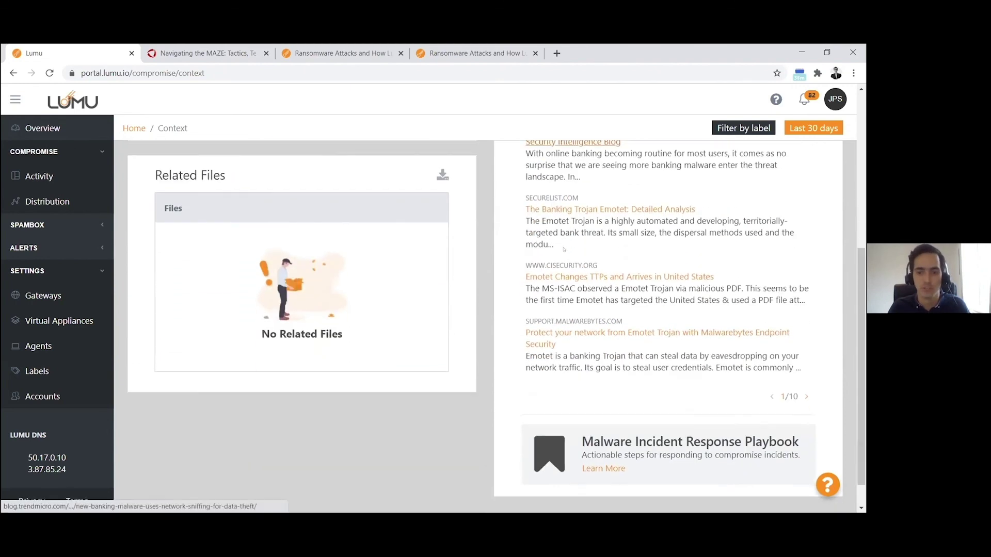
scroll(365, 234, up, 4)
scroll(365, 235, up, 1)
scroll(384, 243, down, 5)
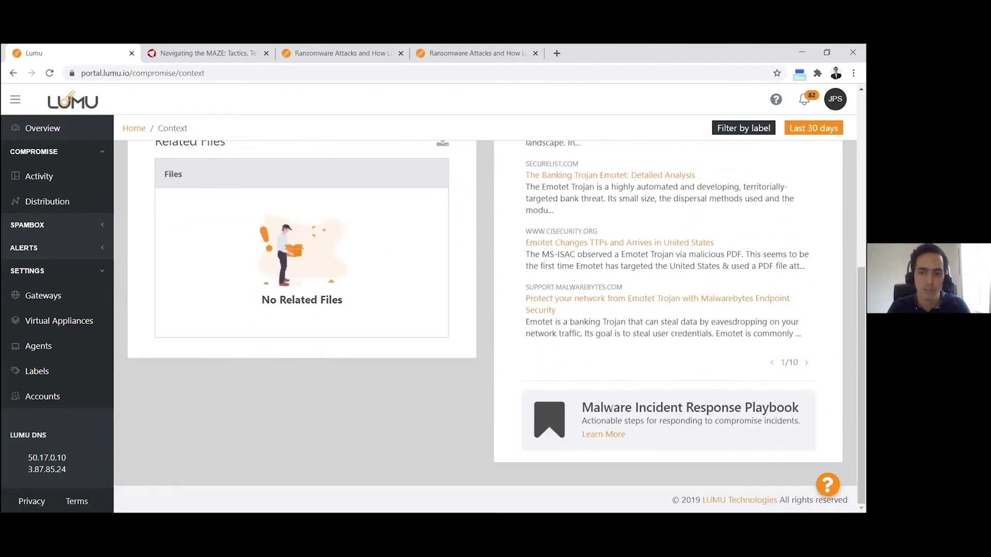
Open the Malware Incident Response Playbook and read through its phases down to the Related Articles list.
click(601, 435)
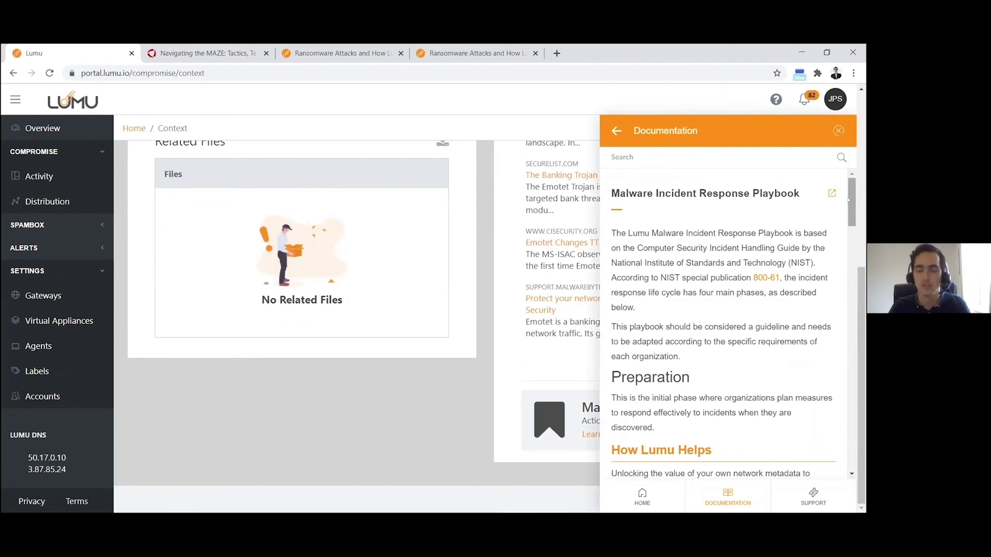
drag(847, 200, 853, 299)
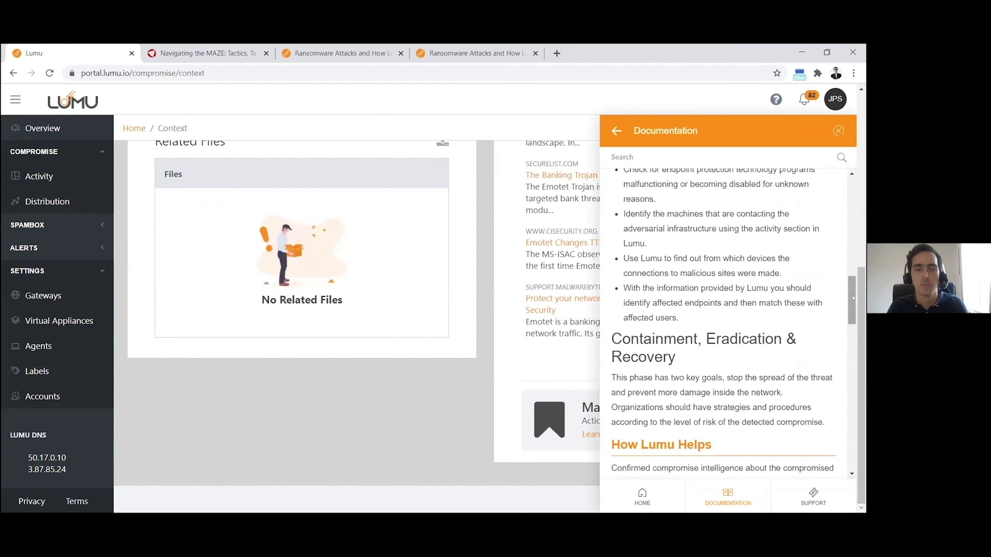
drag(851, 294, 834, 472)
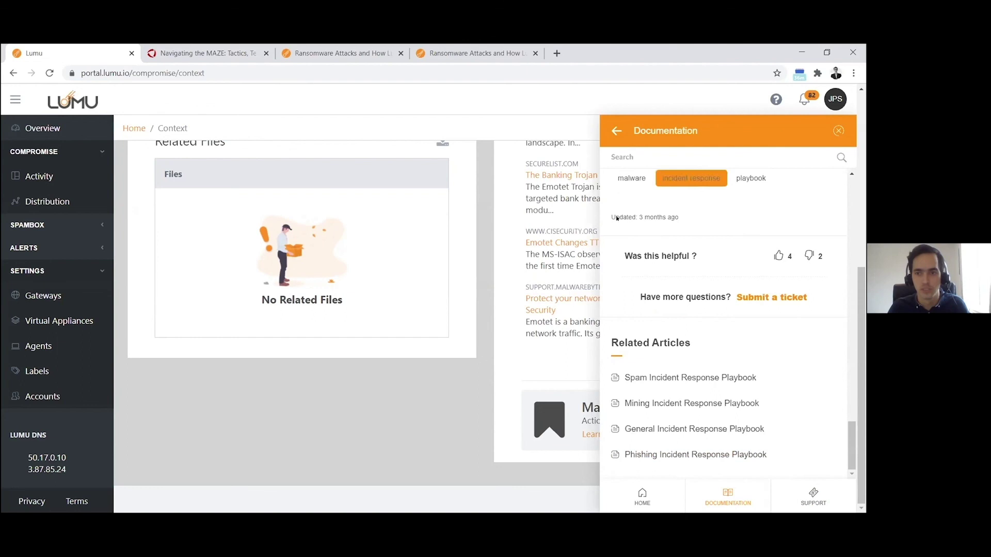
Display the support ticket form, look over its contact, subject and description fields, and close the help pane without submitting.
click(809, 495)
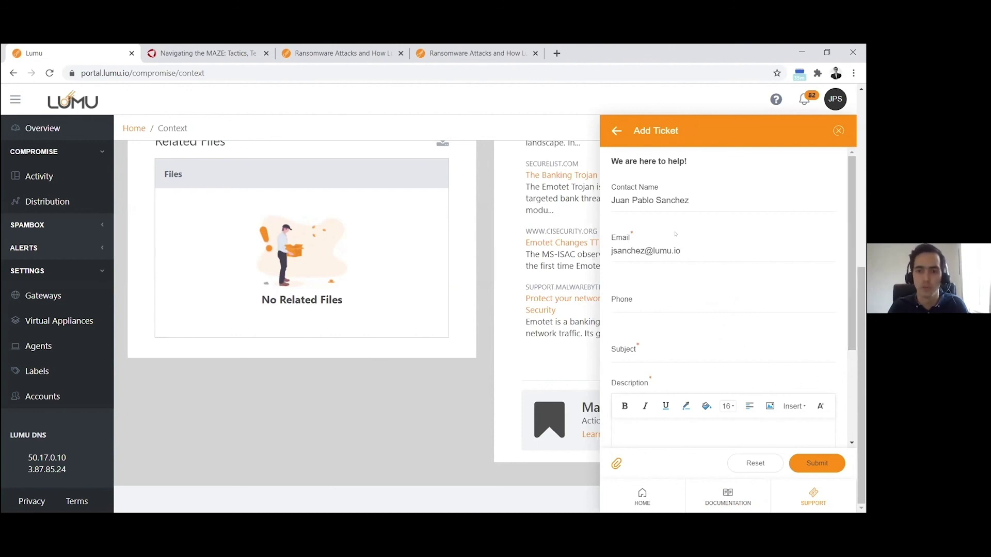
scroll(852, 279, down, 2)
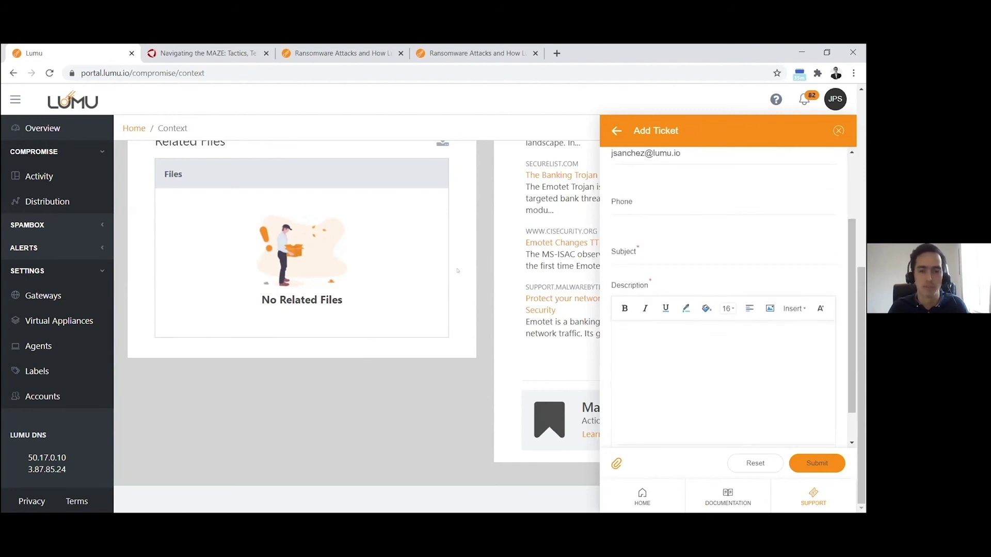
click(837, 131)
Leave the Context page of 178.79.163.131 and return to the compromise Activity page.
drag(858, 290, 860, 157)
scroll(860, 126, up, 1)
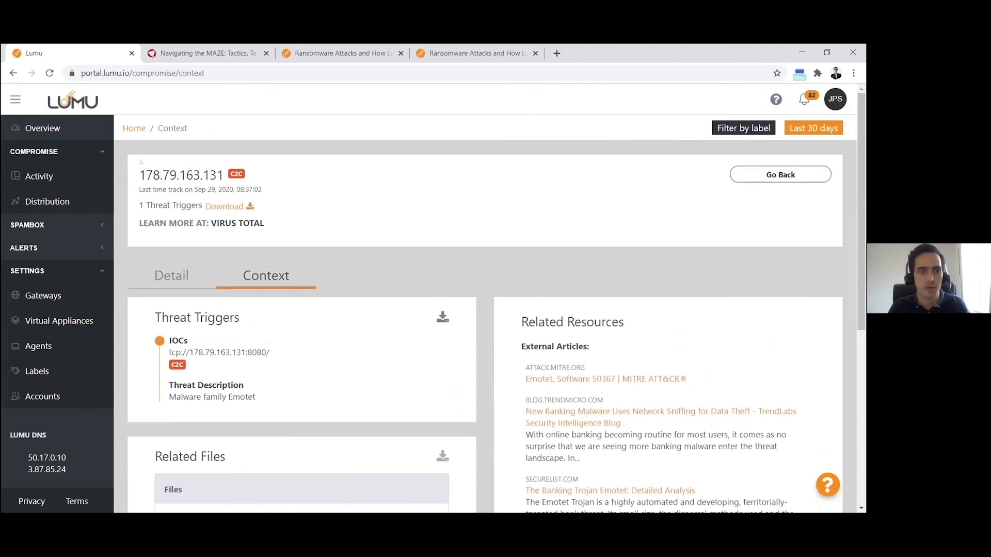
click(39, 176)
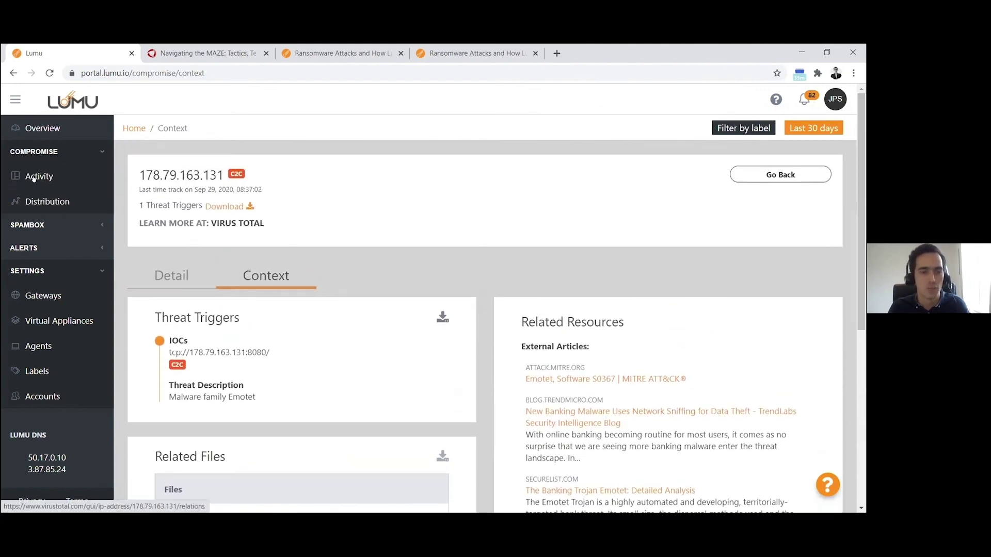